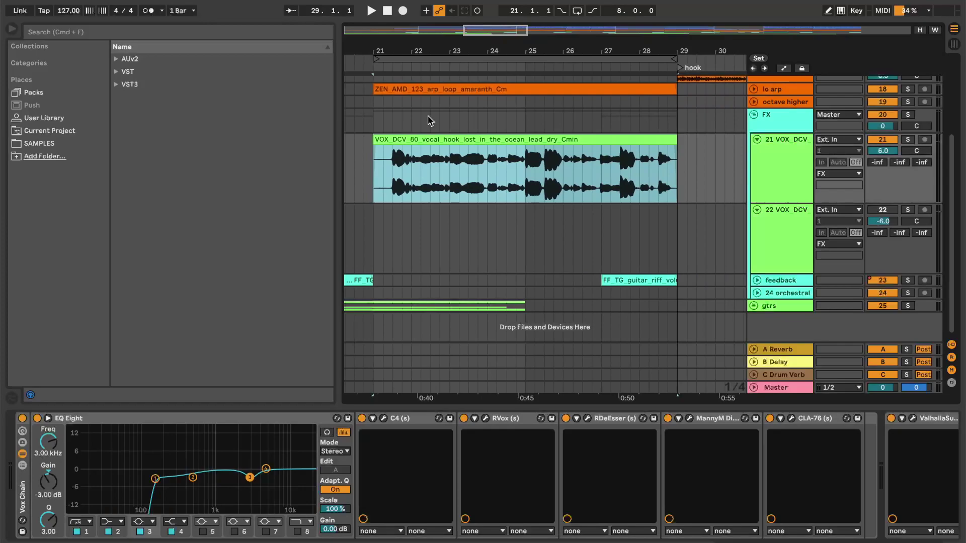
Step: Inspect the vocal hook clip's waveform and warp settings on track 21, and play the arrangement from bar 21
left_click_drag(403, 45, 403, 46)
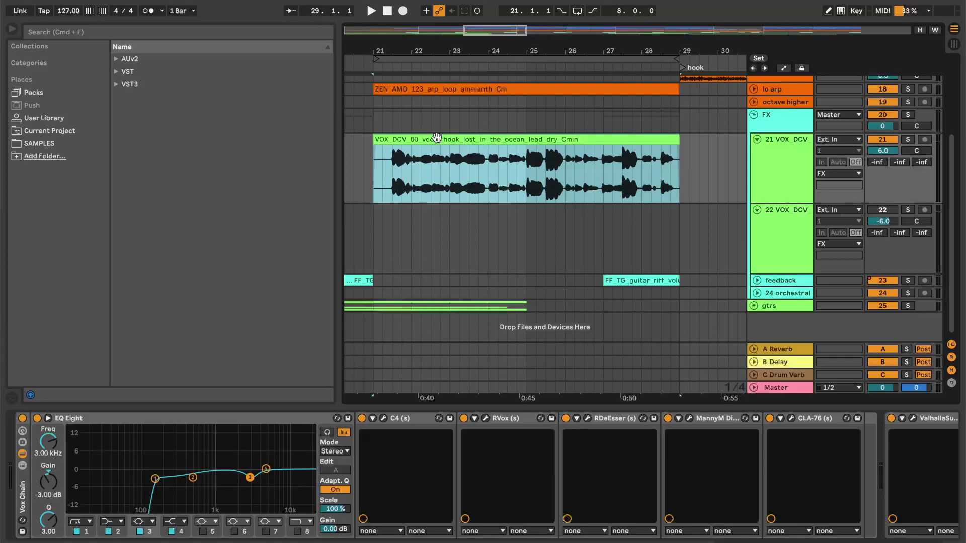
double_click(458, 138)
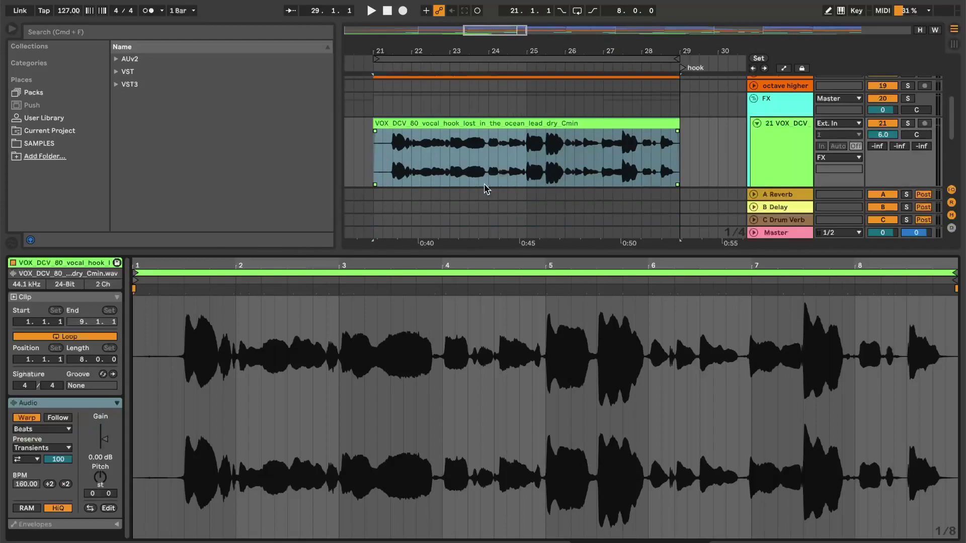
left_click(376, 167)
left_click_drag(393, 50, 400, 49)
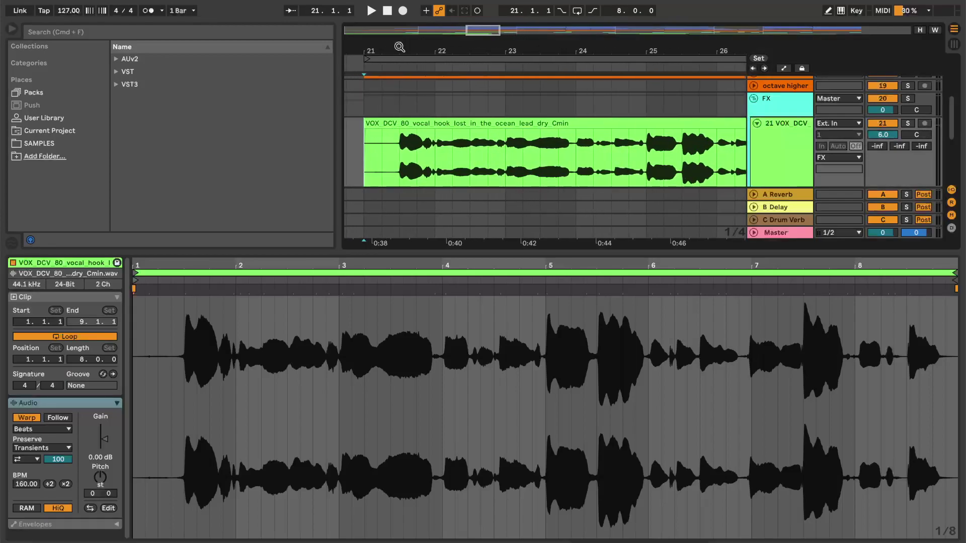
left_click(398, 125)
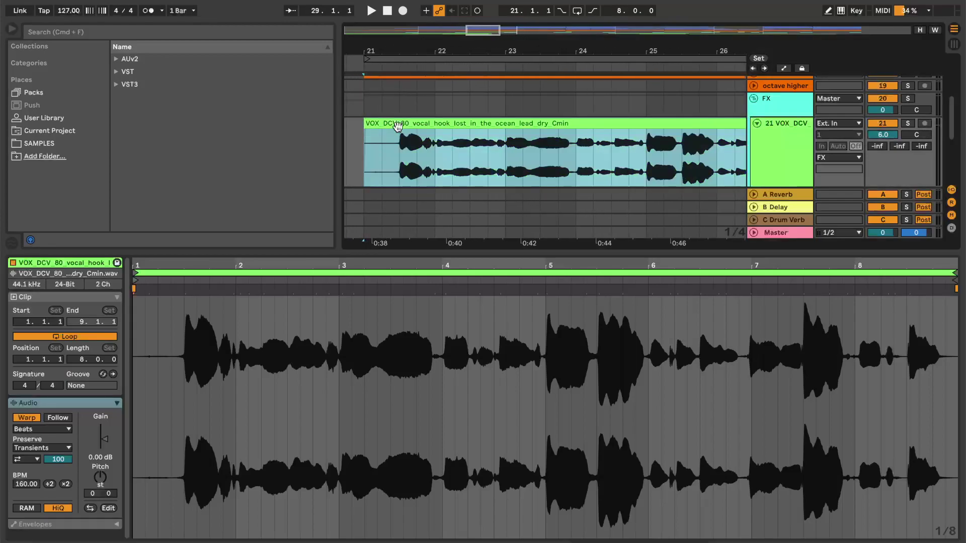
key("space")
mouse_move(427, 49)
left_mouse_down()
mouse_move(428, 31)
mouse_move(491, 77)
mouse_move(503, 54)
mouse_move(470, 43)
left_mouse_up()
key("shift+Tab")
key("space")
Step: Trim the silence before the vocal hook clip up to 21.3 and move the clip so it begins at bar 21
left_click_drag(406, 50, 492, 155)
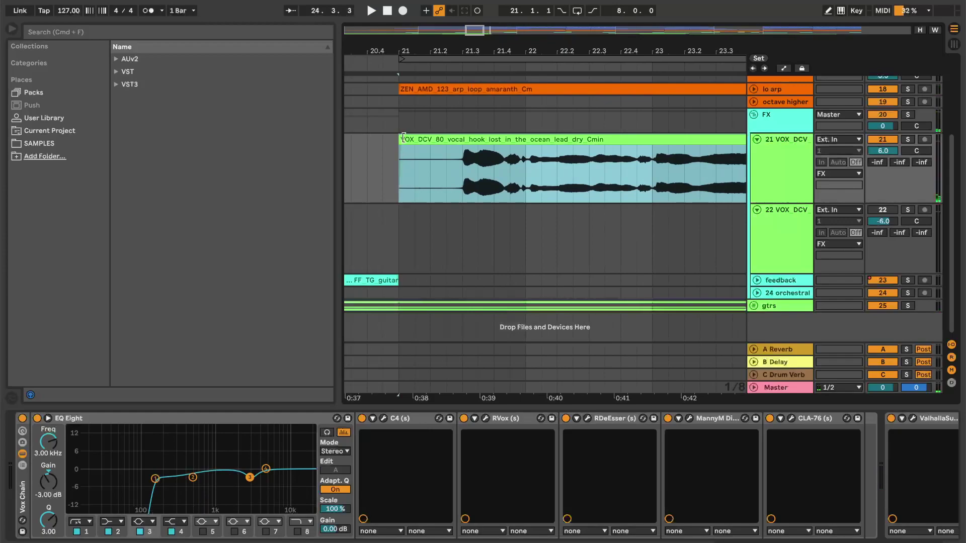
left_click_drag(402, 139, 481, 153)
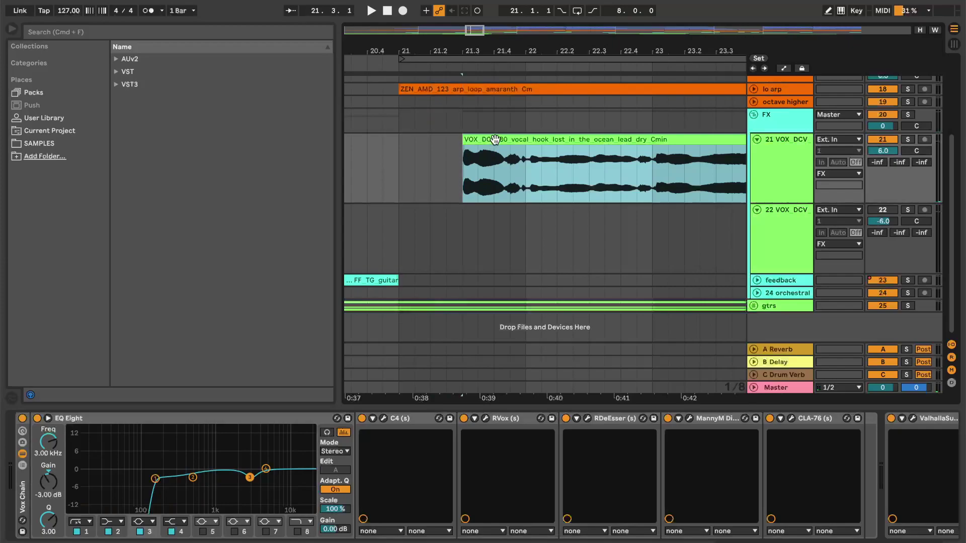
left_click_drag(493, 139, 439, 149)
Step: Play the arrangement from bar 21 to hear the trimmed vocal in the mix
left_click_drag(425, 45, 416, 7)
key("space")
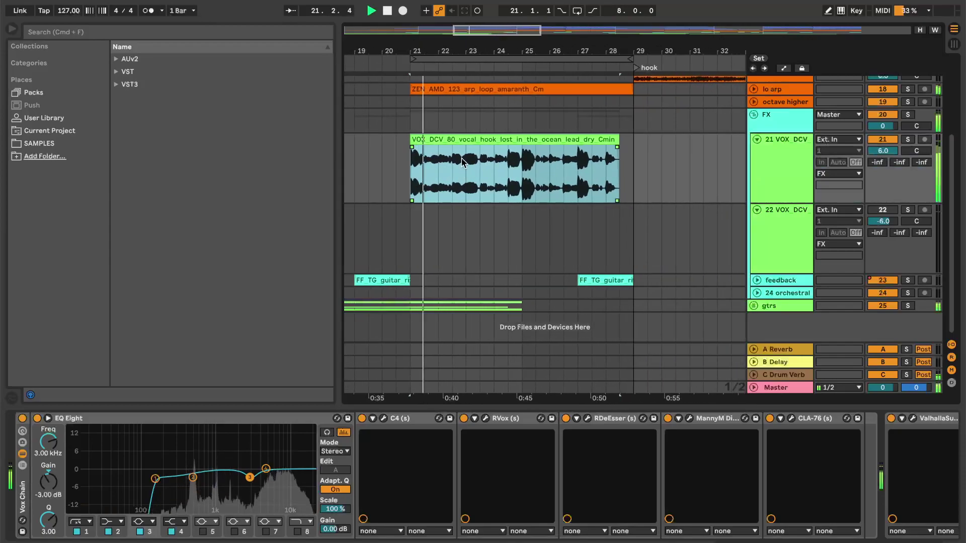
left_click_drag(442, 52, 368, 83)
left_click_drag(540, 49, 486, 26)
key("space")
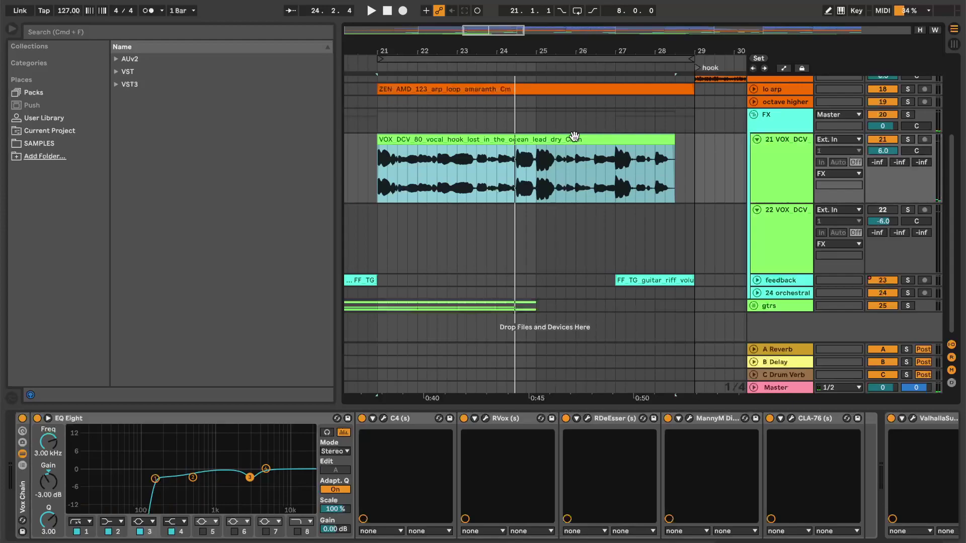
Step: Change the vocal hook clip's warp mode to Complex Pro
left_click_drag(413, 45, 434, 53)
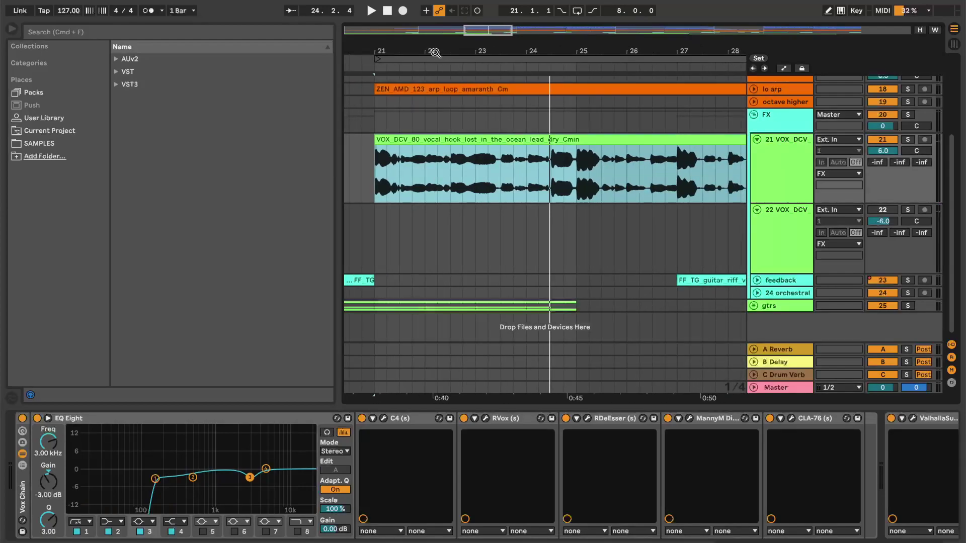
double_click(448, 136)
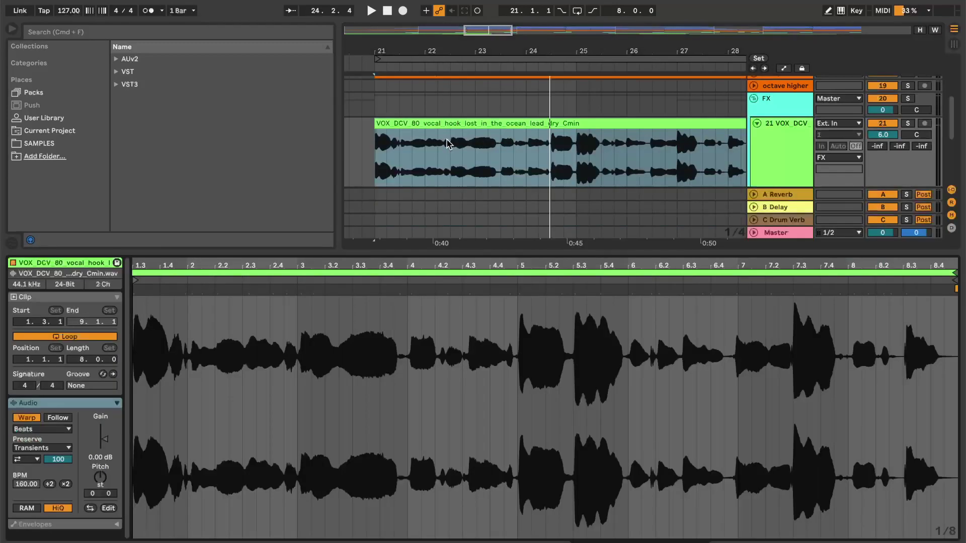
left_click(36, 430)
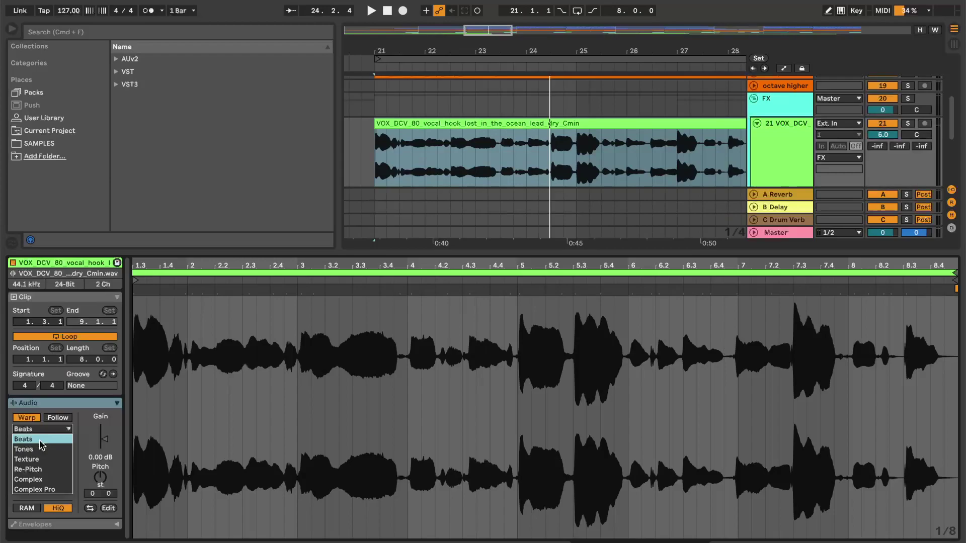
left_click(48, 490)
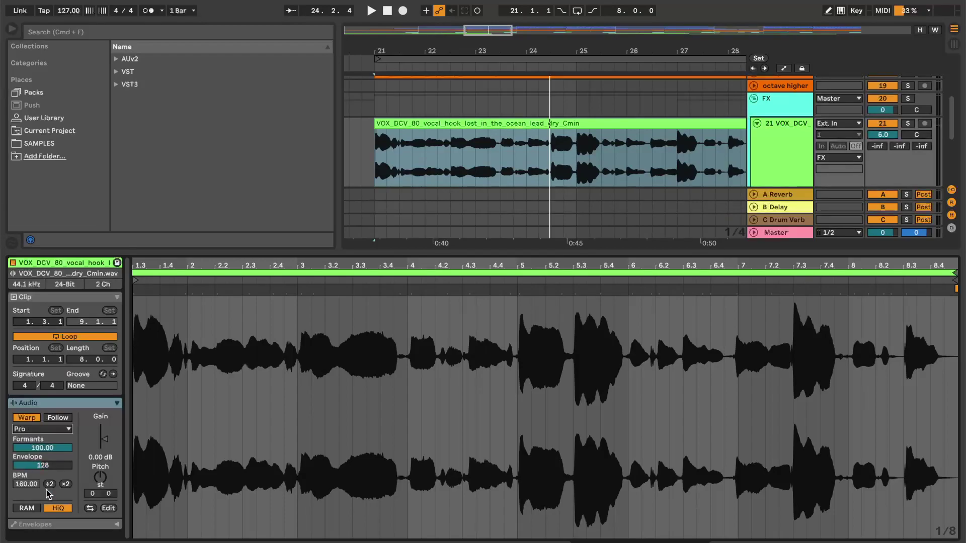
key("shift+Tab")
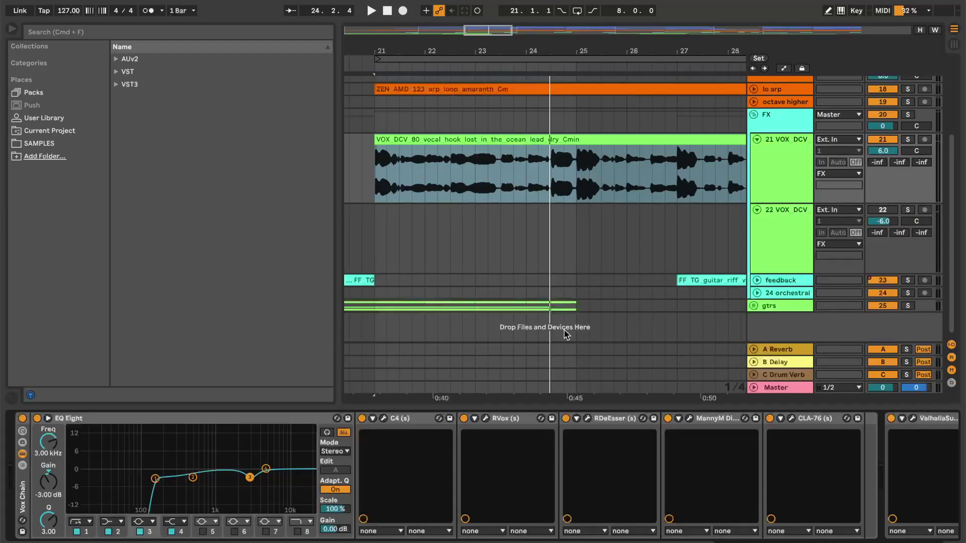
Step: Solo vocal track 21 and play the vocal hook clip on its own
left_click(458, 140)
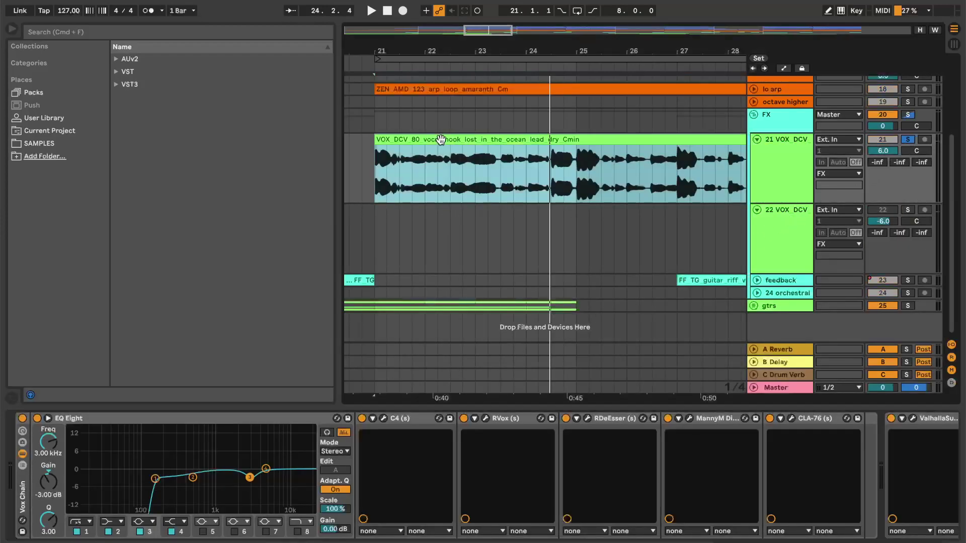
key("space")
key("shift+Tab")
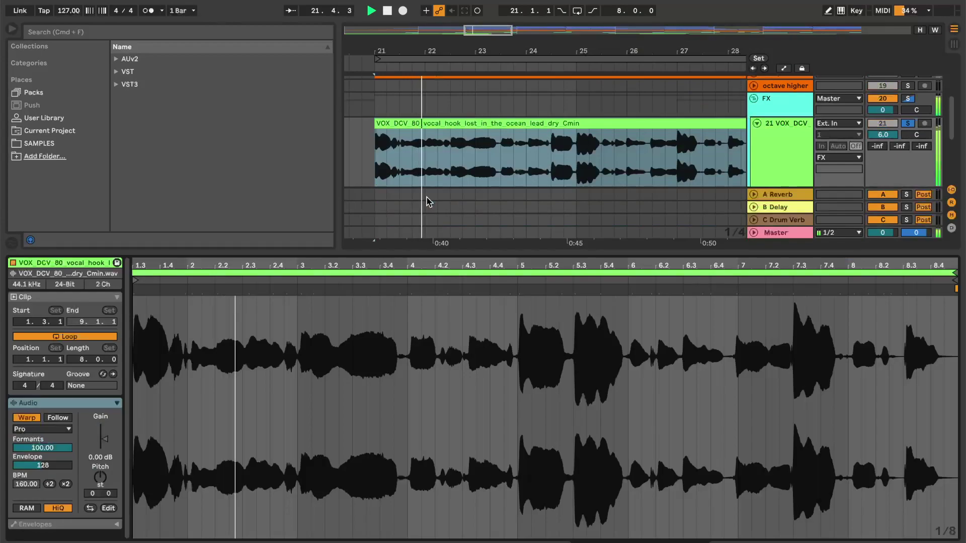
key("shift+Tab")
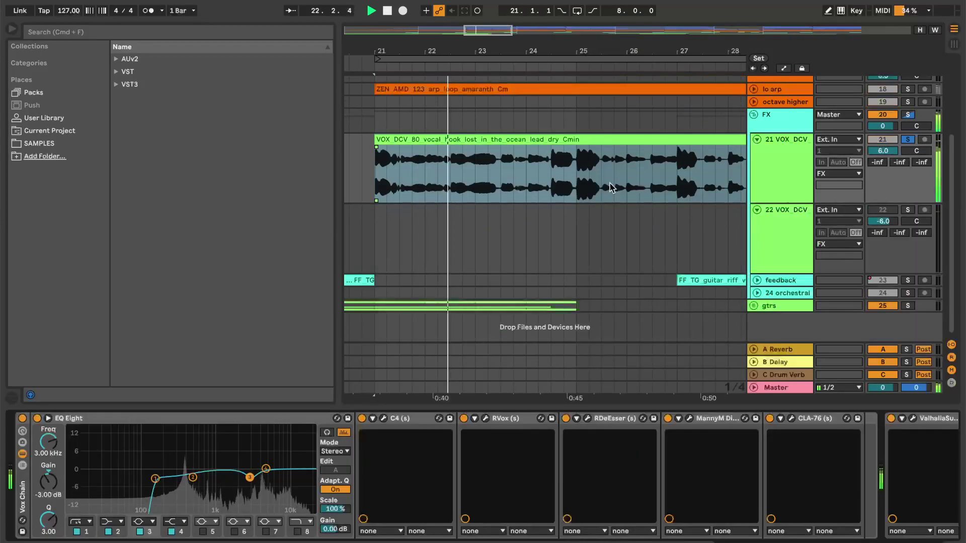
Step: Bypass the Kickstart effect at the end of vocal track 21's device chain
left_click(774, 156)
left_click(774, 124)
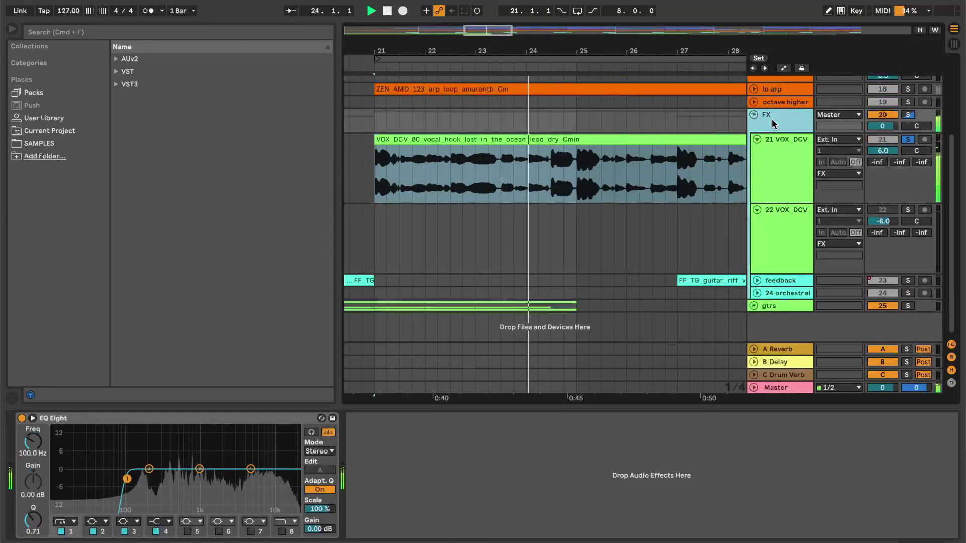
left_click(772, 172)
scroll(881, 535, "right", 5)
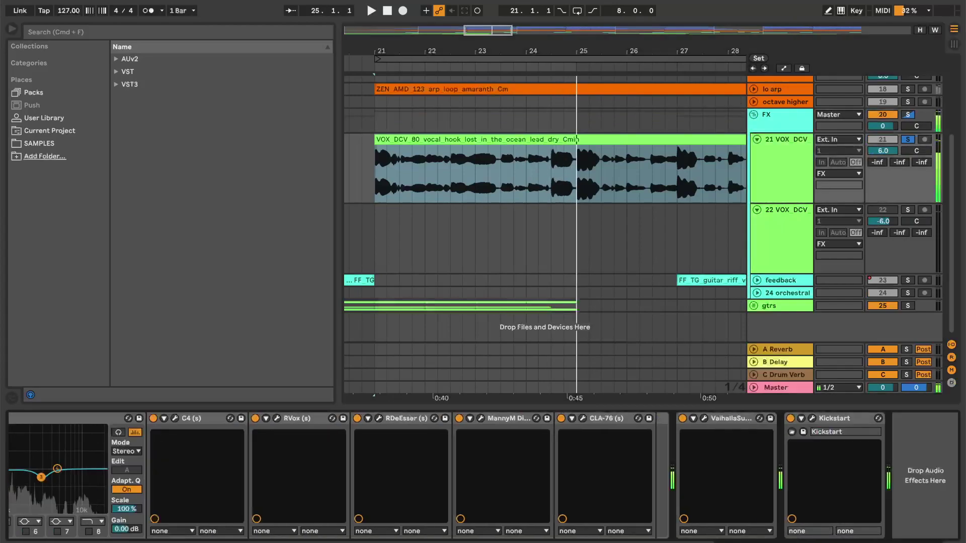
left_click(790, 419)
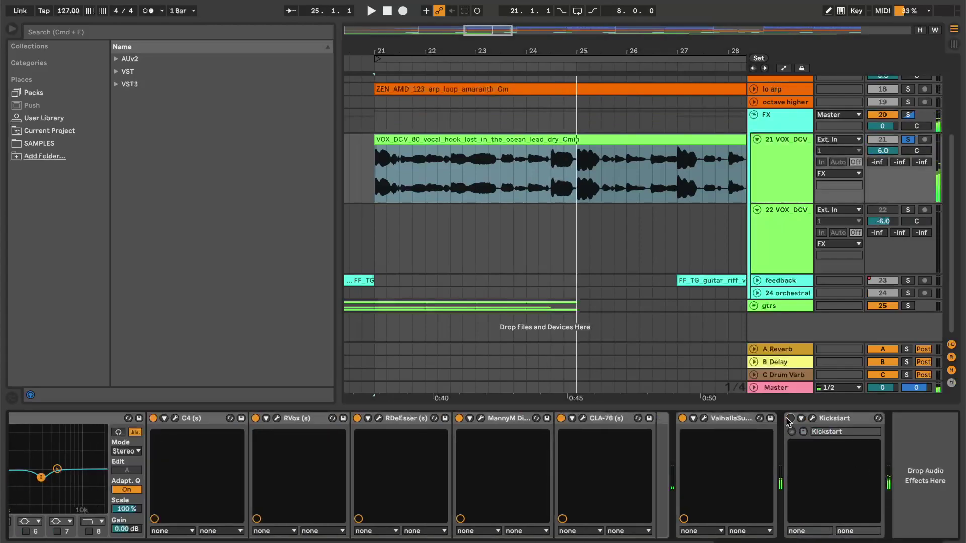
Step: Play the soloed vocal, switch its clip's warp mode to Beats and listen again for comparison
left_click(424, 140)
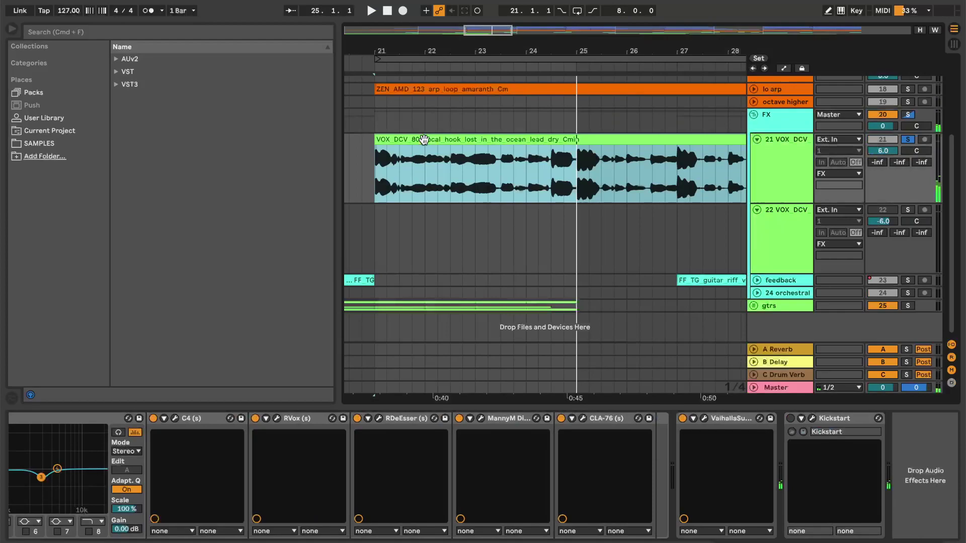
double_click(424, 139)
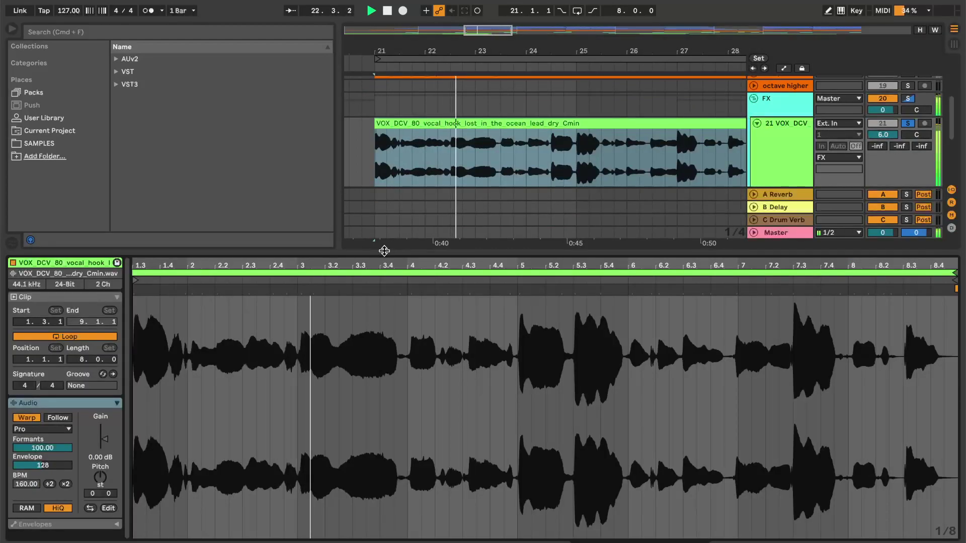
left_click(57, 432)
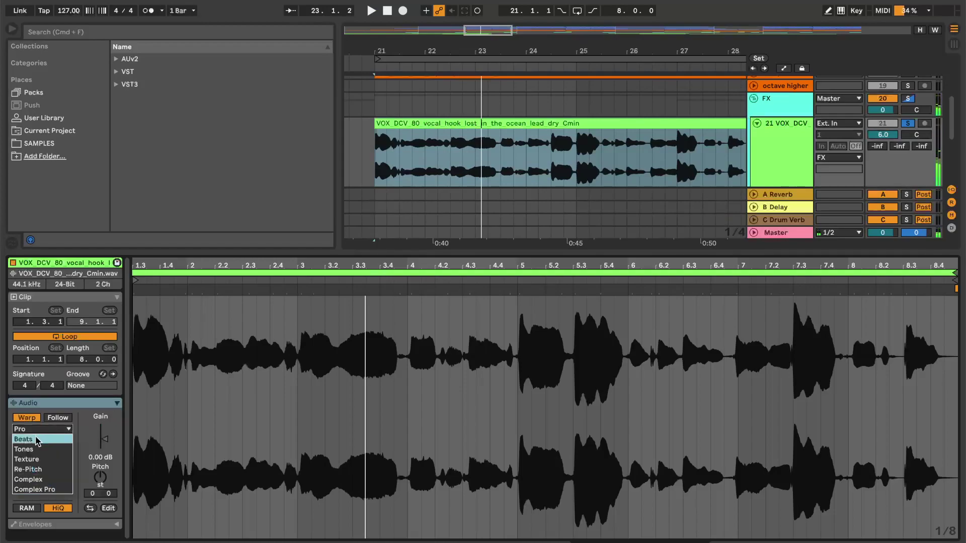
left_click(35, 436)
key("space")
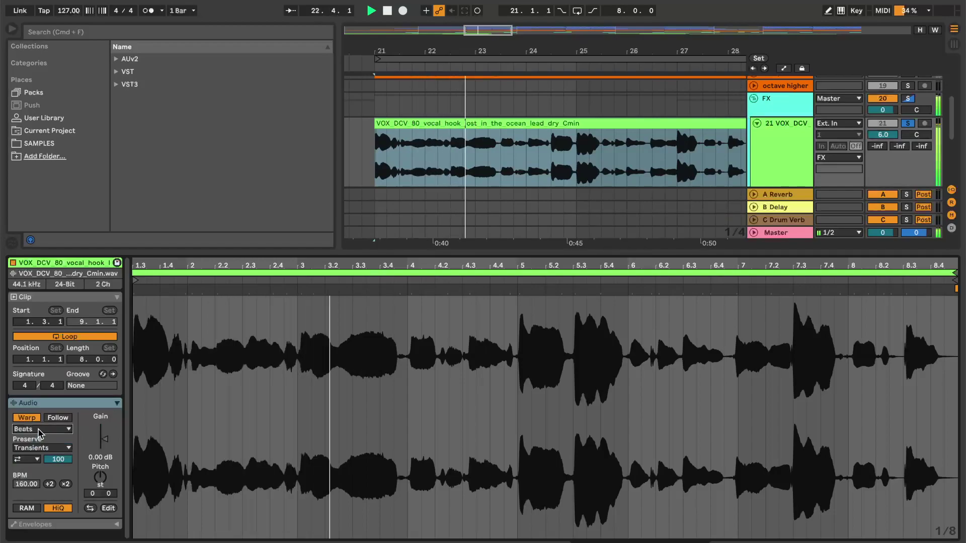
Step: Return the vocal clip's warp mode to Complex Pro and play the soloed vocal again
left_click(41, 430)
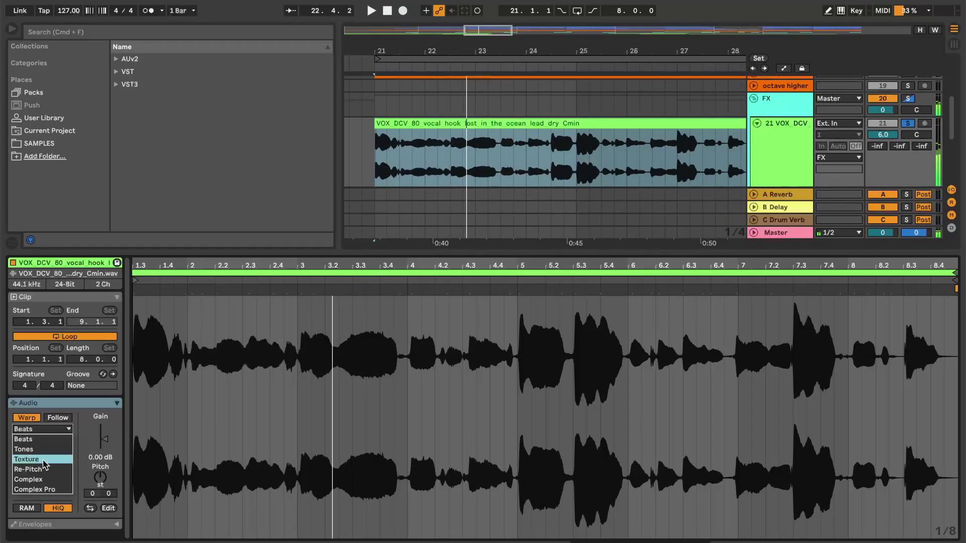
left_click(43, 488)
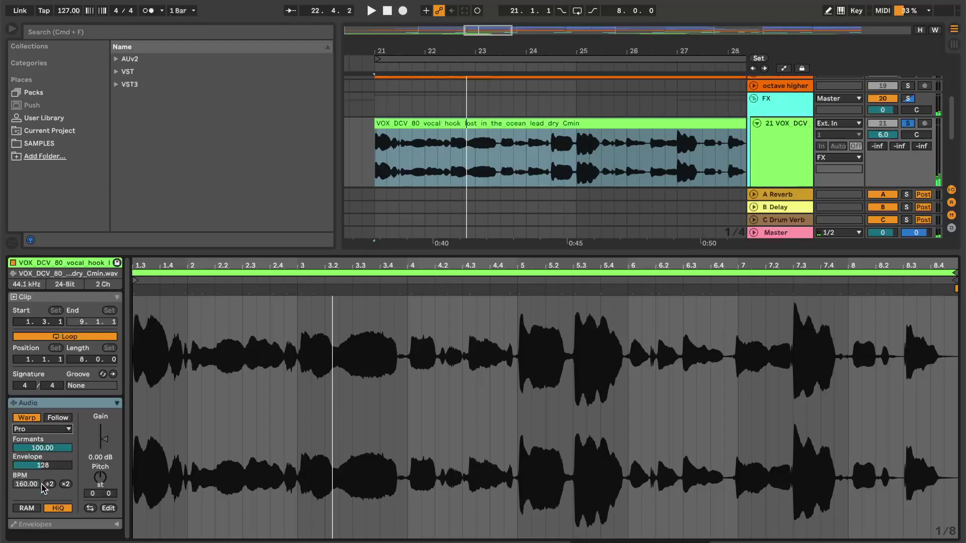
key("space")
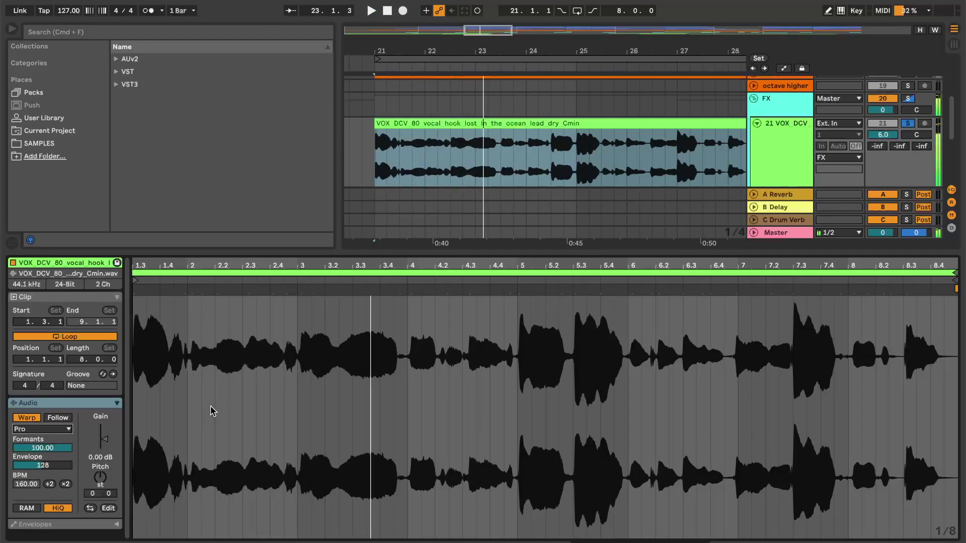
Step: Unsolo vocal track 21 and halve its clip's BPM to 80
key("shift+Tab")
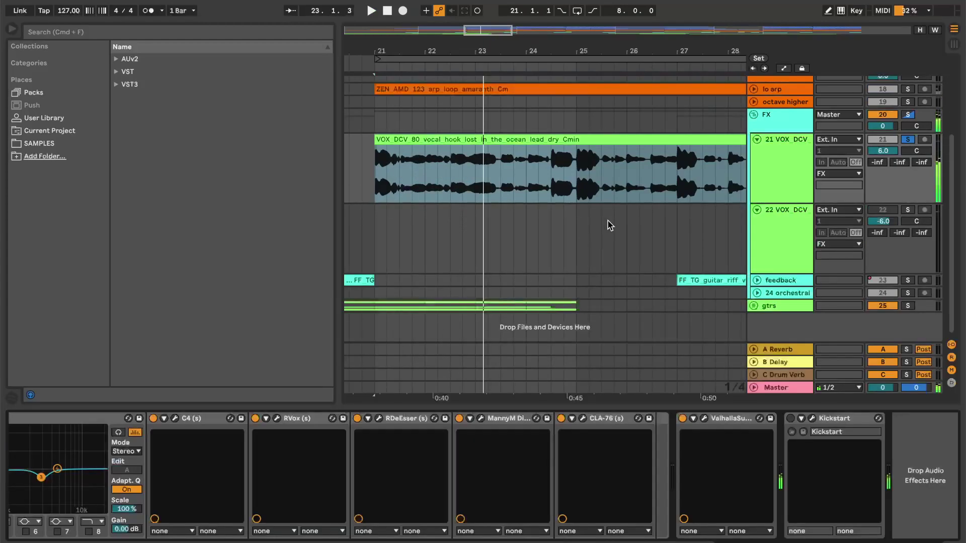
left_click(907, 139)
double_click(461, 147)
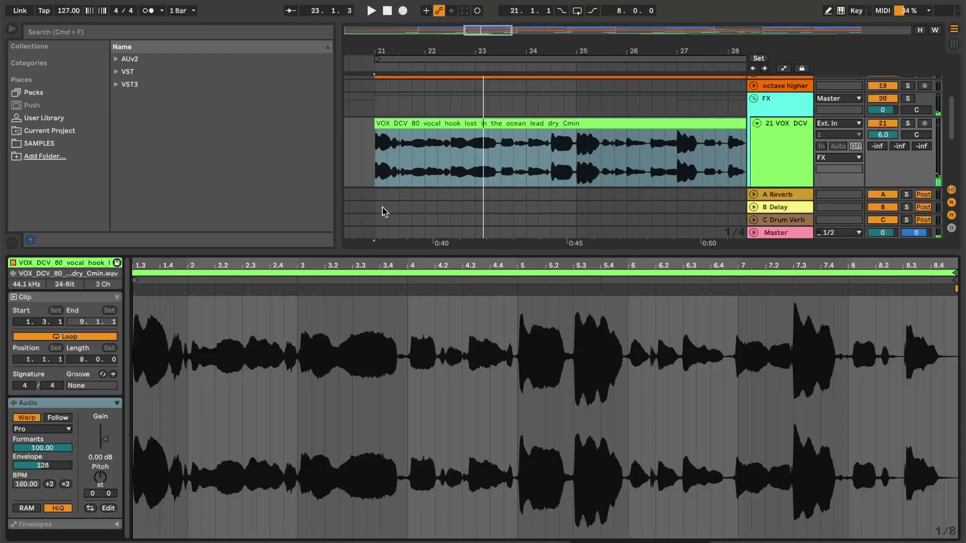
left_click(51, 486)
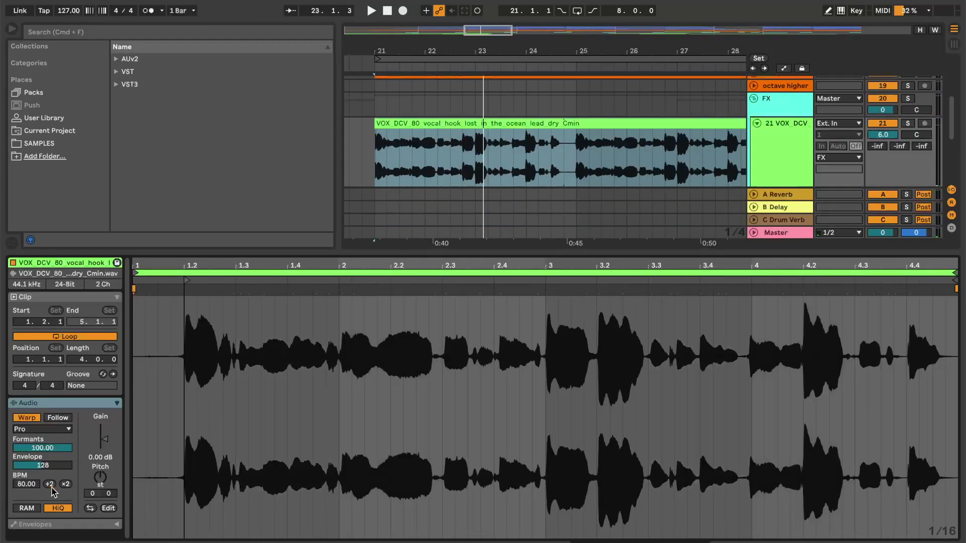
Step: Play the vocal with the full arrangement from bar 21 and re-enable Kickstart on vocal track 21
left_click(402, 123)
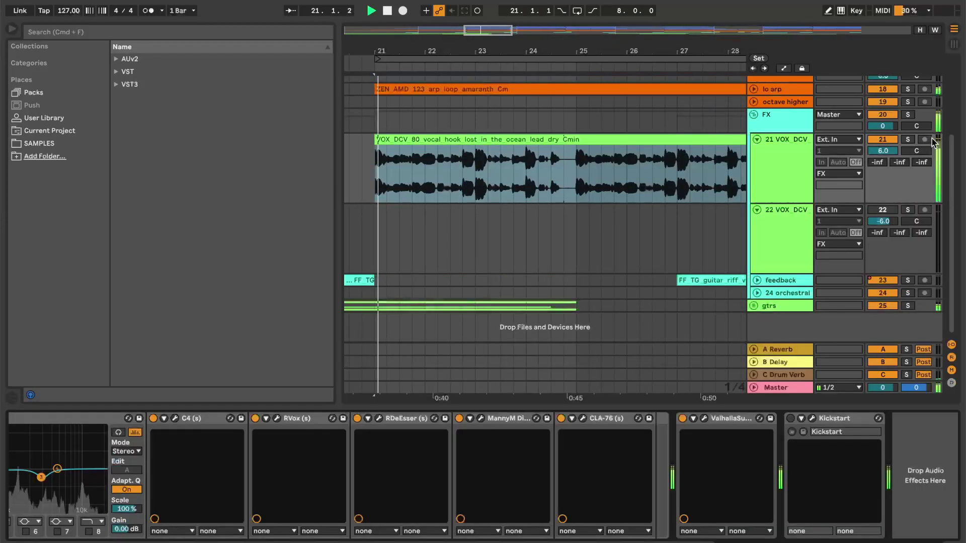
left_click(792, 419)
left_click_drag(542, 50, 581, 30)
key("space")
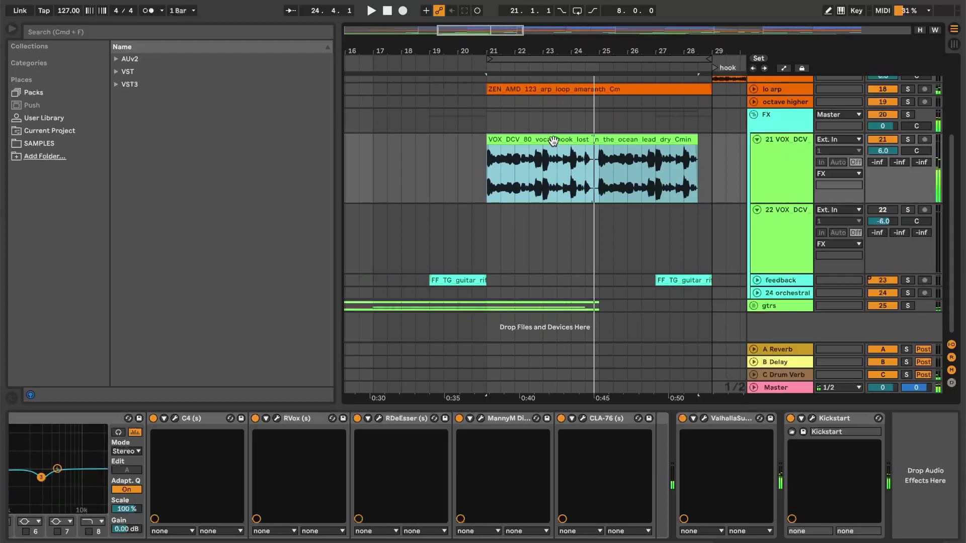
Step: Review the start of the vocal clip and its warp mode options, keeping Complex Pro selected
key("shift+Tab")
key("shift+Tab")
key("shift+Tab")
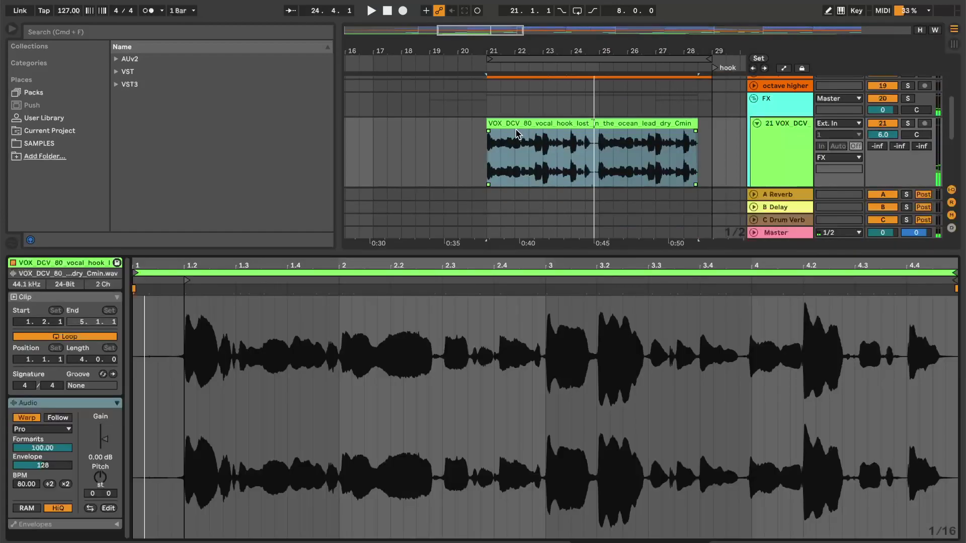
left_click_drag(509, 50, 530, 72)
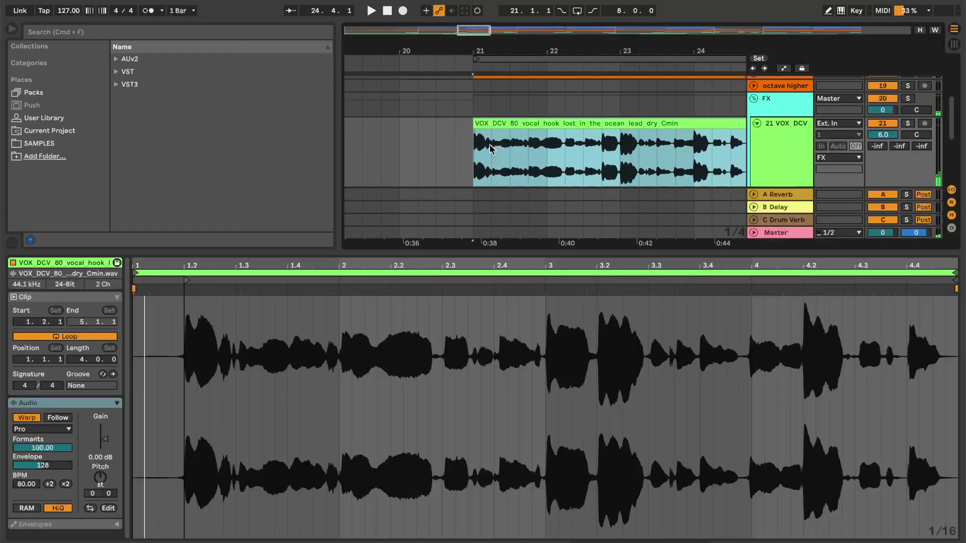
left_click_drag(482, 49, 482, 73)
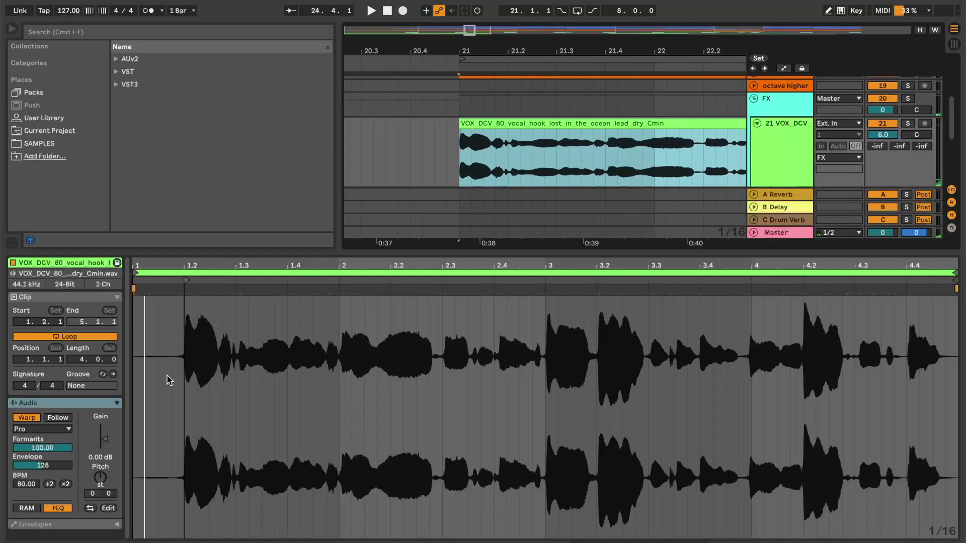
left_click(44, 428)
left_click(42, 492)
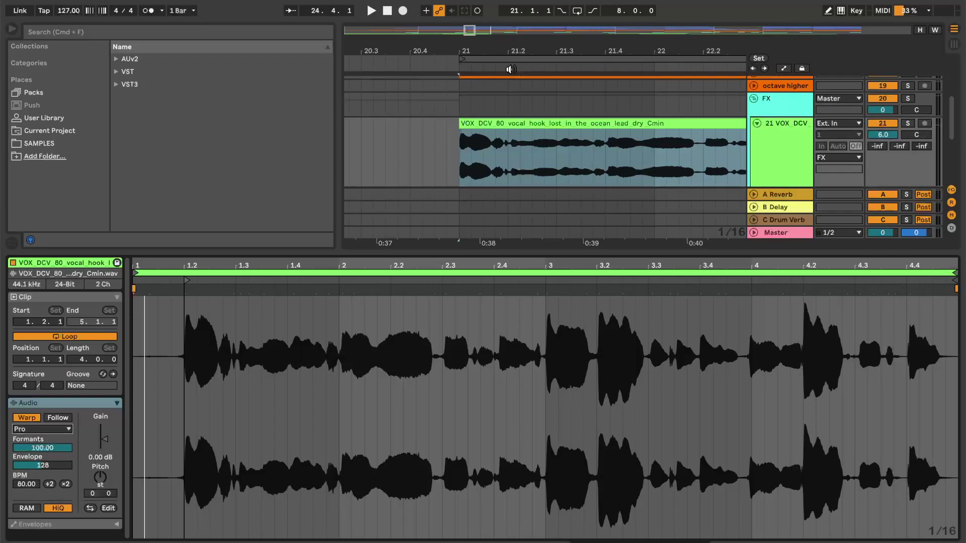
Step: Switch warping off and back on for the vocal clip, keeping its current timing
left_click_drag(518, 53, 415, 33)
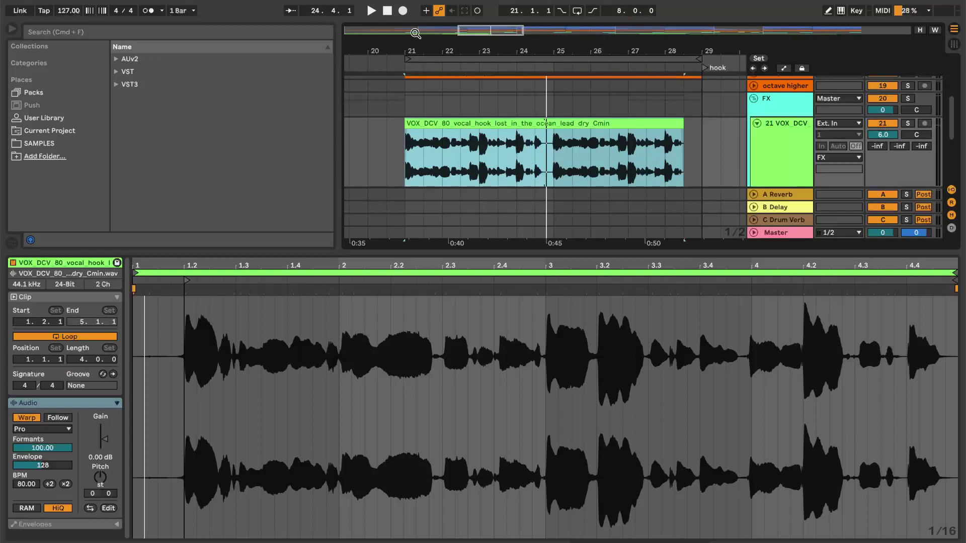
left_click_drag(430, 48, 431, 59)
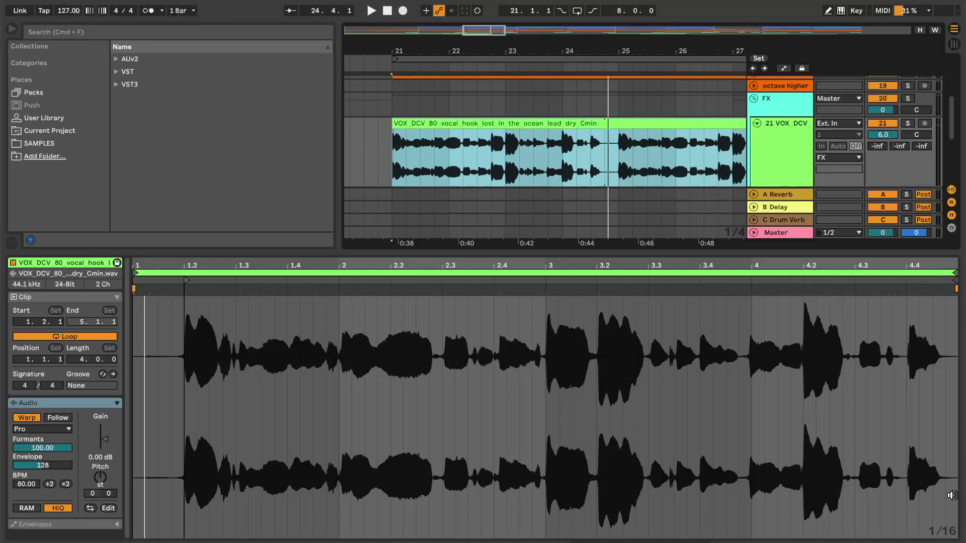
left_click(28, 418)
left_click(30, 418)
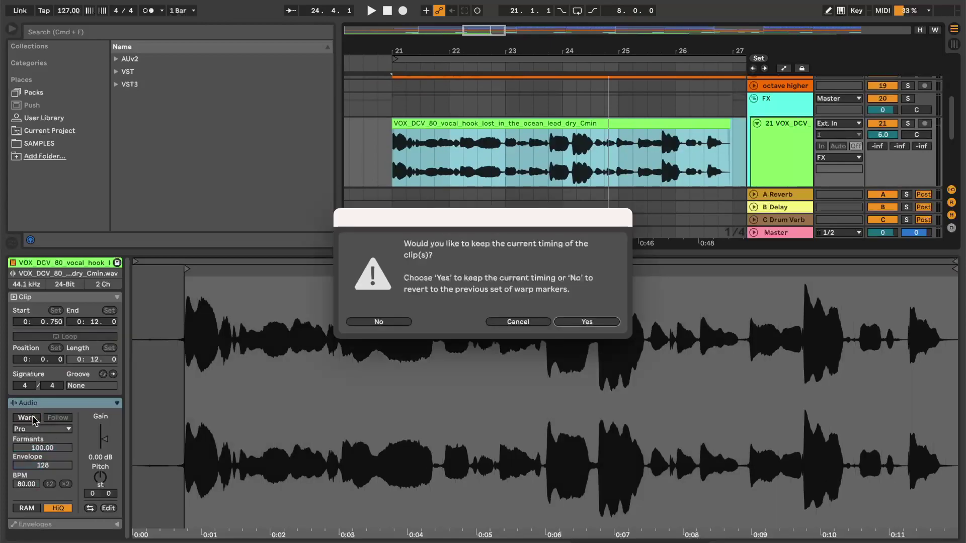
left_click(577, 322)
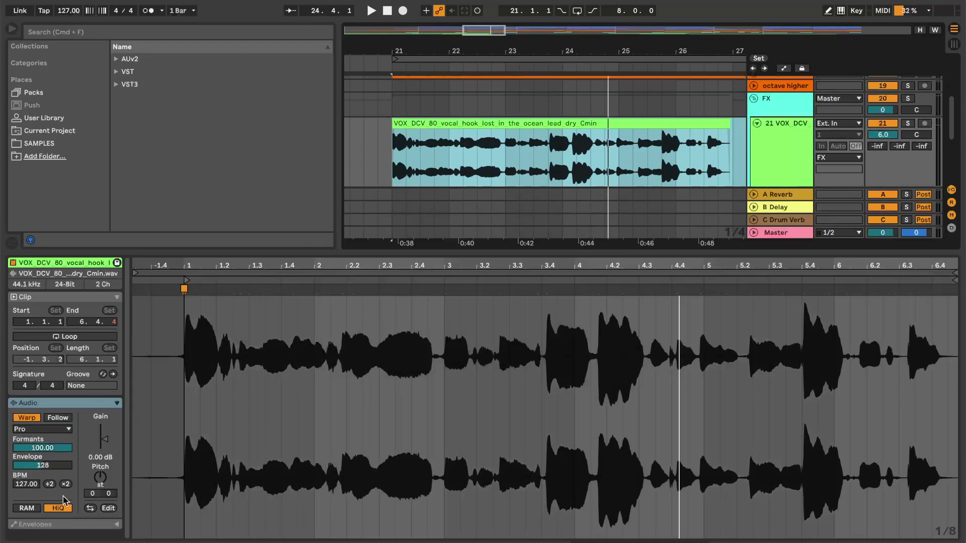
Step: Play the vocal from bar 21, hide the browser and enlarge the arrangement area until track 22 shows
left_click(393, 155)
key("space")
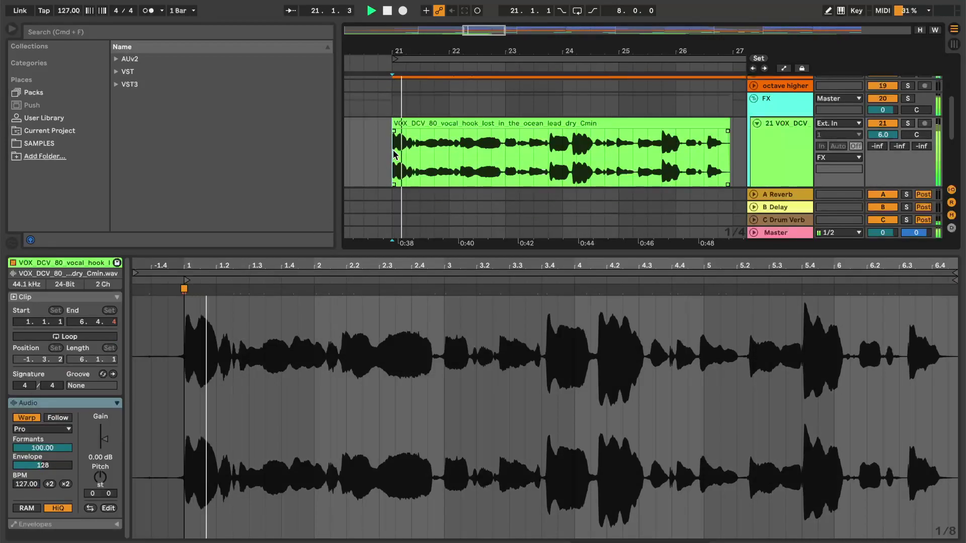
left_click_drag(470, 47, 502, 43)
left_click(11, 29)
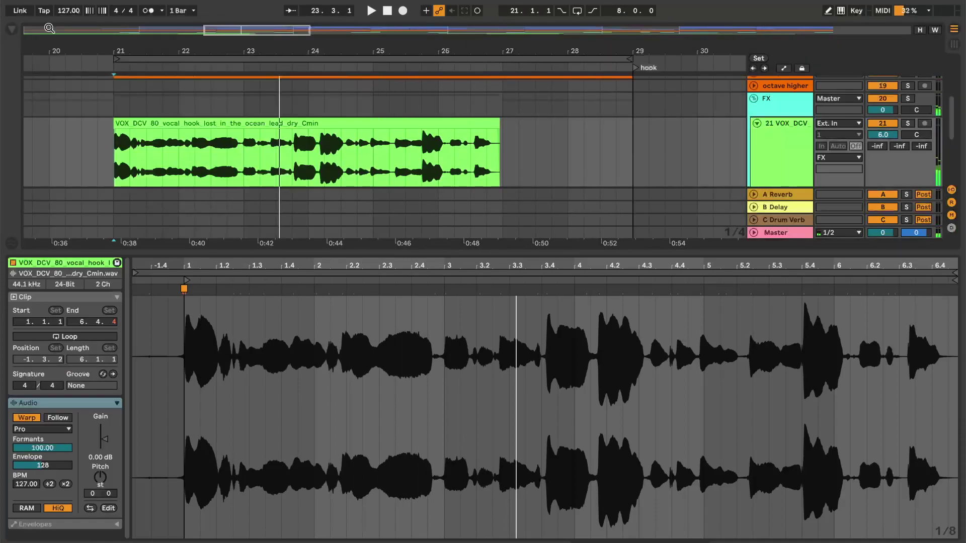
left_click_drag(342, 51, 424, 47)
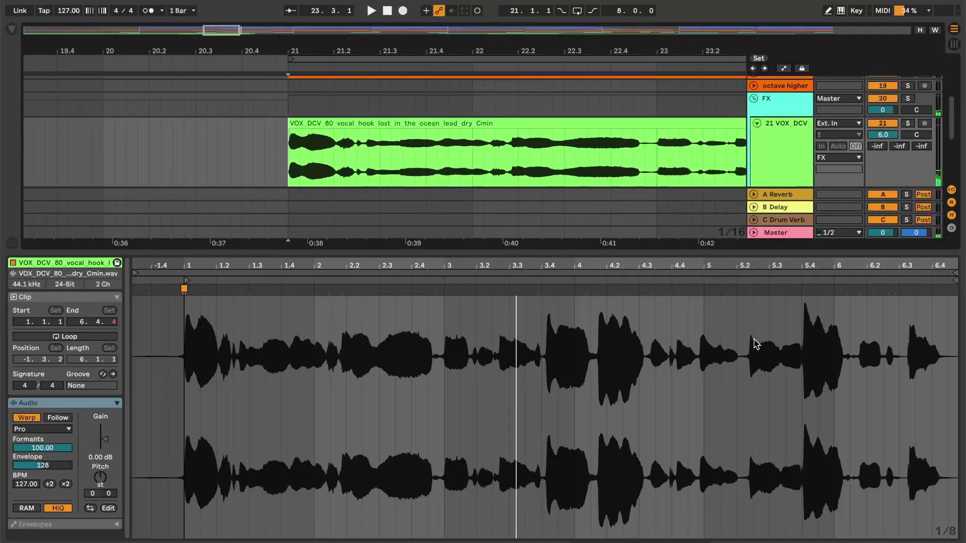
left_click_drag(625, 249, 622, 303)
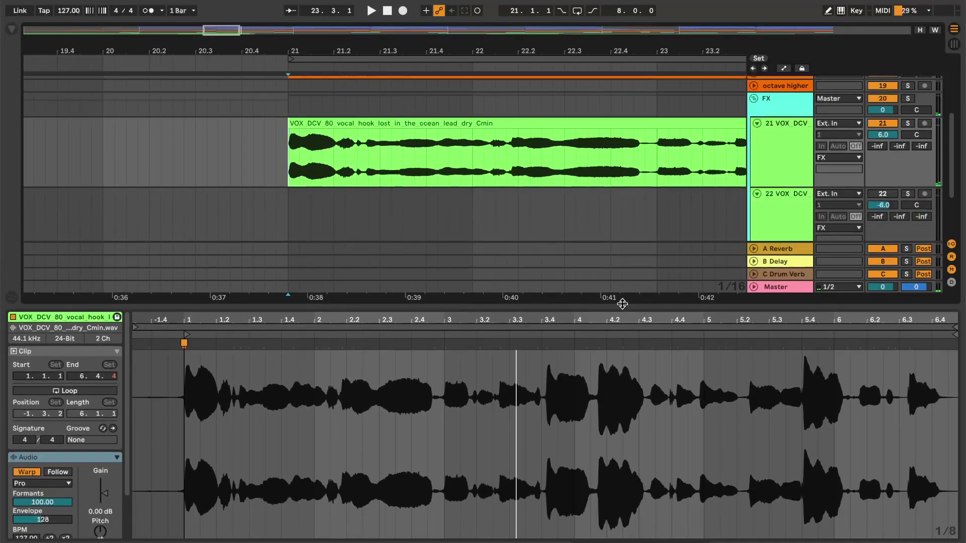
Step: Replay the opening of the vocal clip from bar 21 with the full arrangement
left_click_drag(320, 51, 305, 150)
key("space")
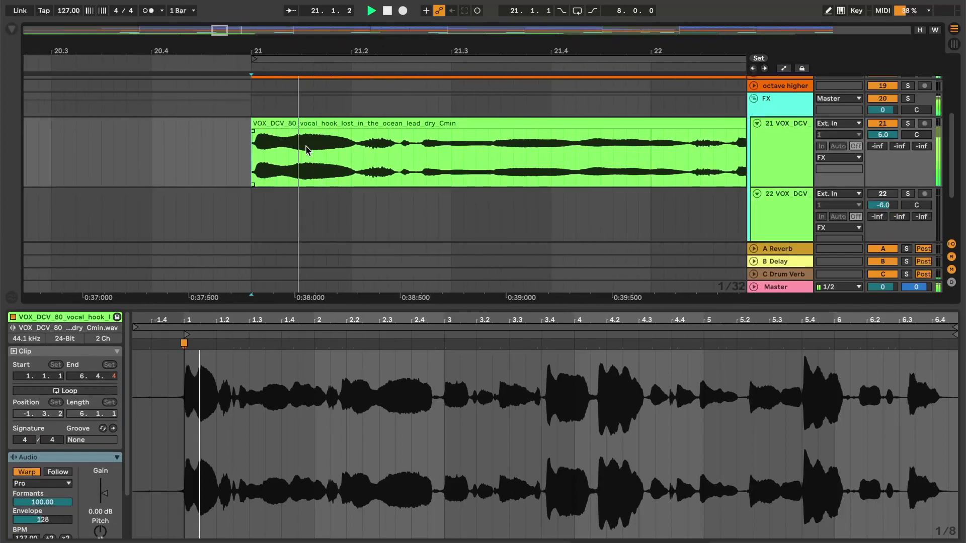
mouse_move(266, 50)
left_mouse_down()
mouse_move(250, 106)
mouse_move(263, 49)
mouse_move(264, 57)
left_mouse_up()
key("space")
key("space")
key("space")
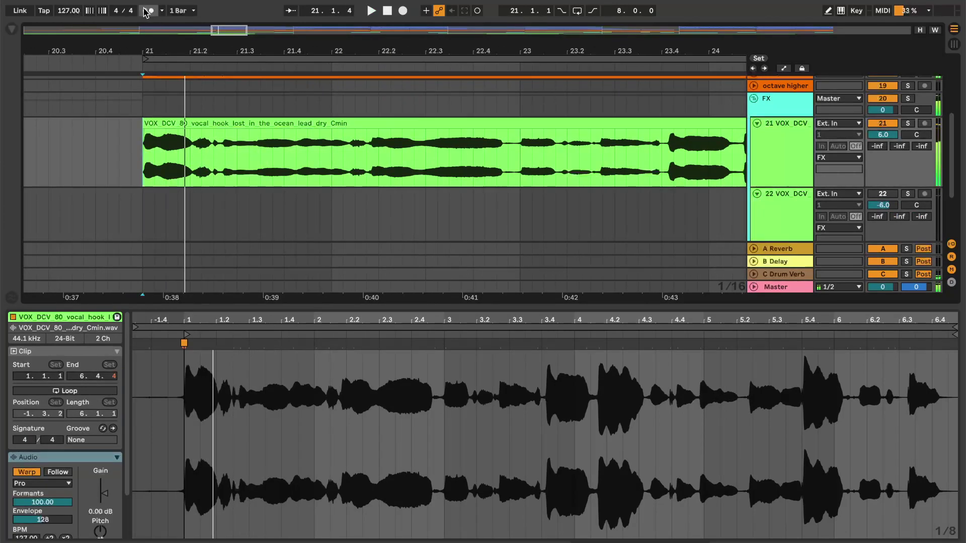
Step: Enable the metronome, solo vocal track 21 and play the vocal against the beat
left_click(146, 11)
left_click(909, 124)
key("space")
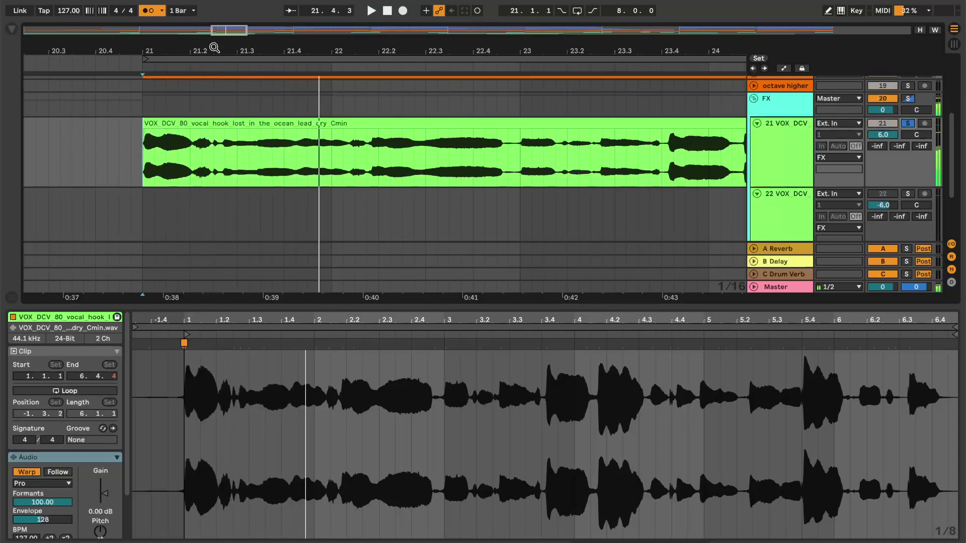
Step: Compare the first vocal phrase's timing with the metronome and the clip's beat grid by replaying it from bar 21
left_click_drag(214, 48, 310, 139)
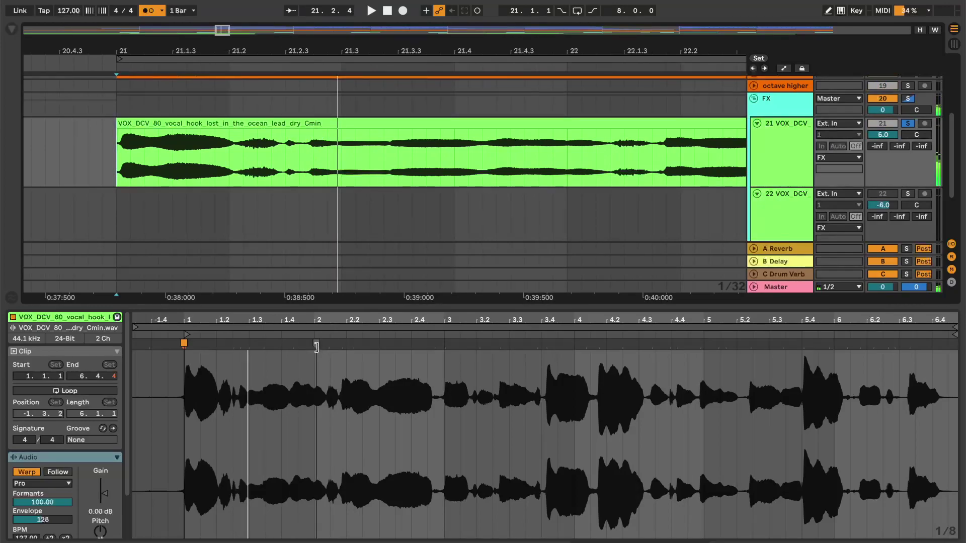
key("space")
key("space")
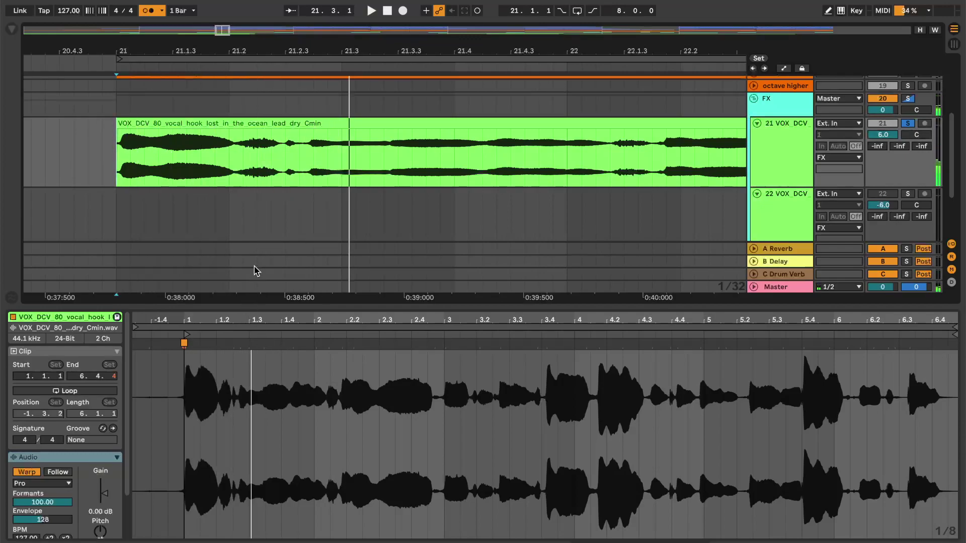
key("space")
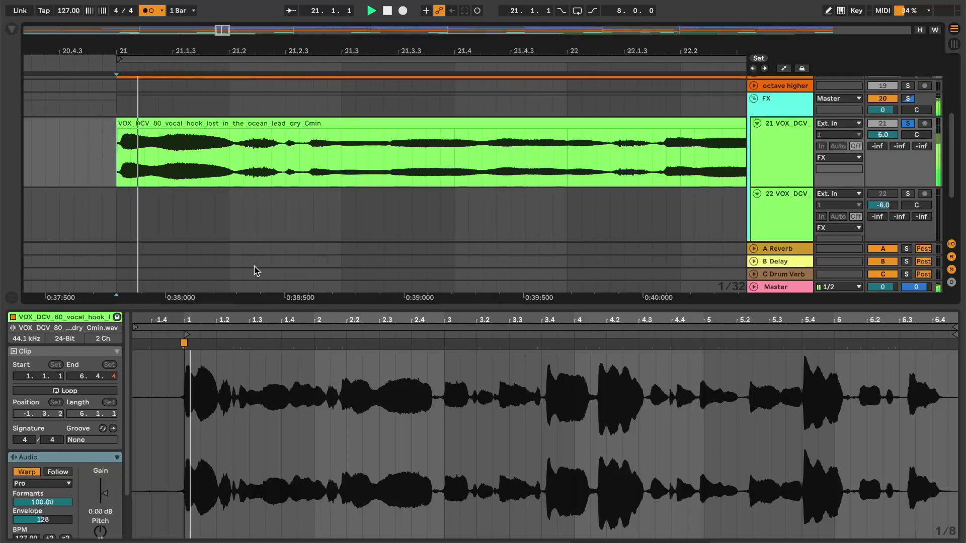
key("space")
left_click_drag(269, 323, 360, 320)
key("space")
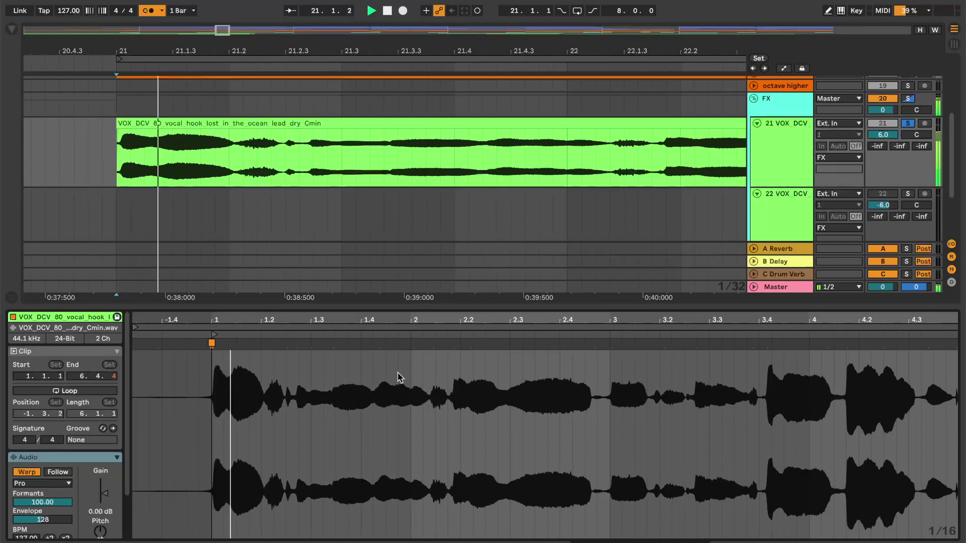
key("space")
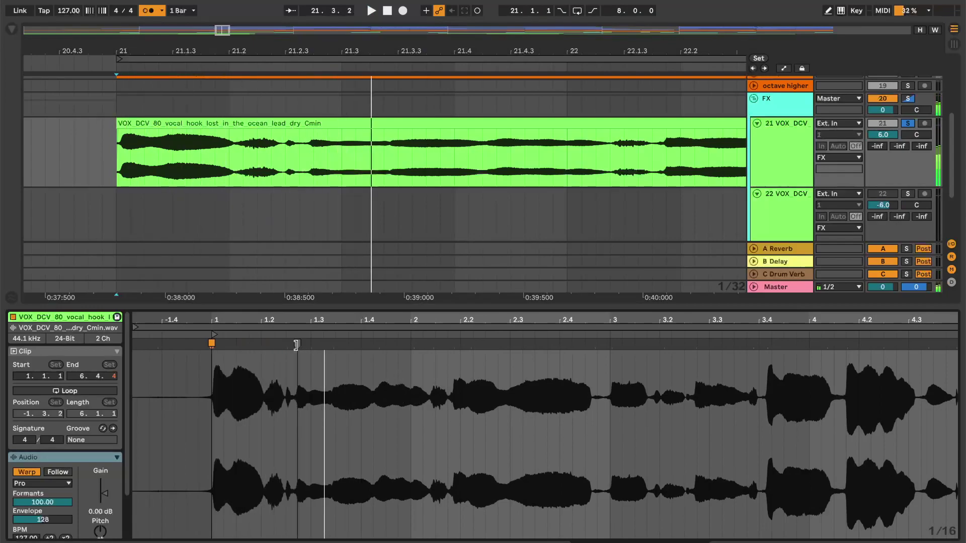
Step: Add a warp marker at the vocal onset just before beat 1.3 and align it to beat 1.3
key("space")
key("space")
left_click(297, 344)
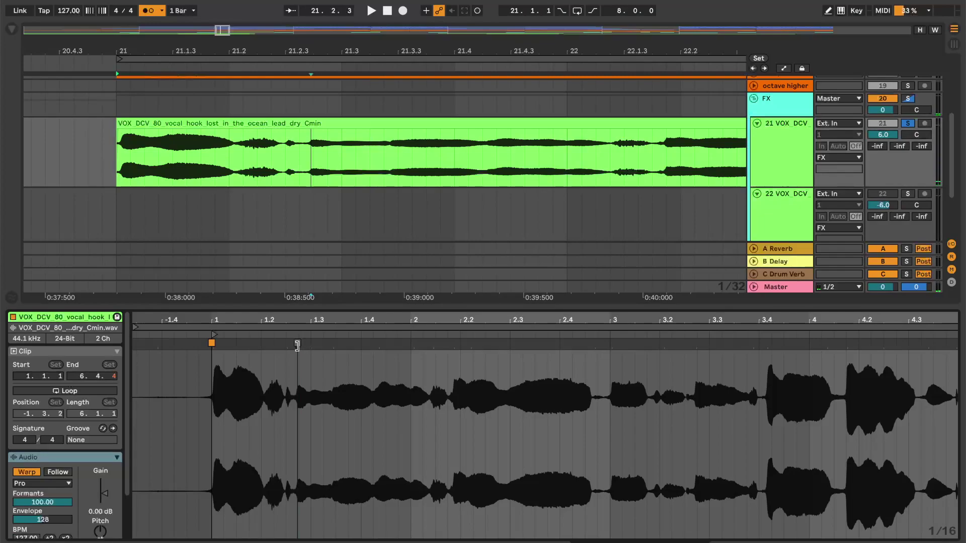
double_click(297, 344)
left_click_drag(297, 344, 308, 344)
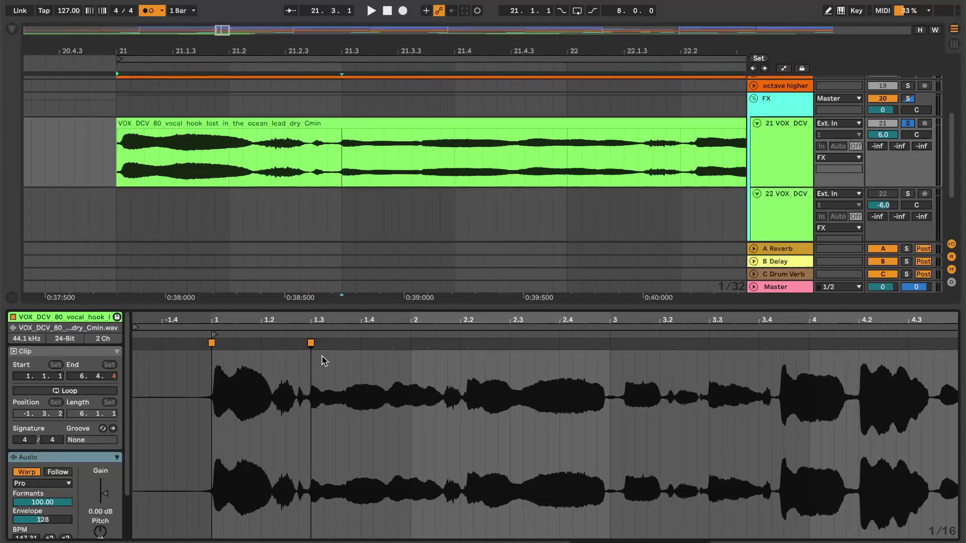
Step: Play the phrase and add a warp marker at the following vocal onset, aligned to beat 2
key("space")
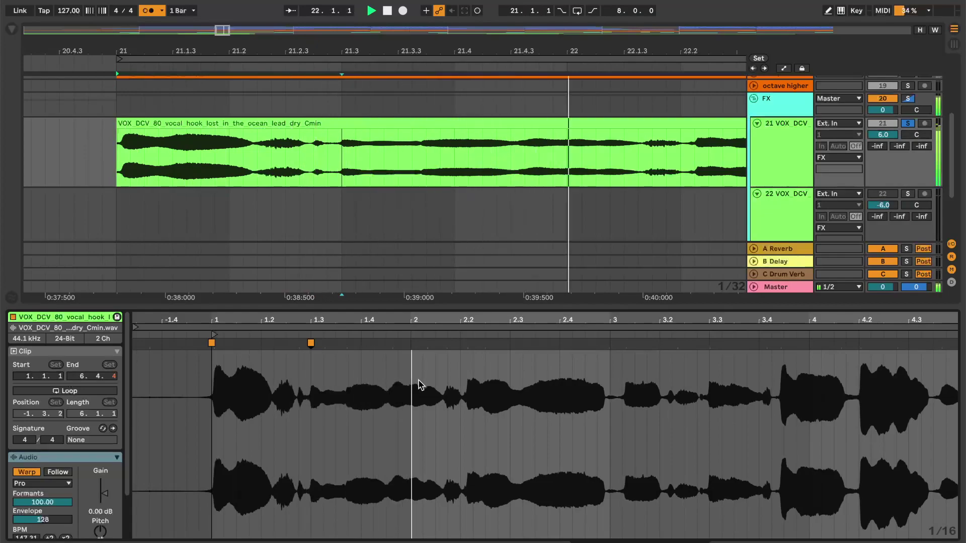
mouse_move(395, 322)
left_mouse_down()
mouse_move(400, 370)
mouse_move(399, 344)
mouse_move(417, 346)
left_mouse_up()
double_click(390, 343)
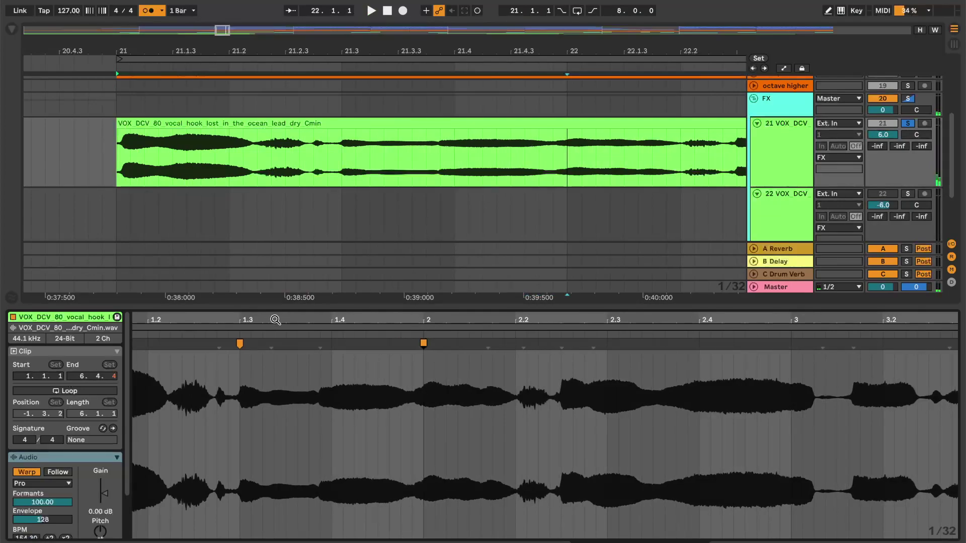
left_click_drag(454, 323, 442, 317)
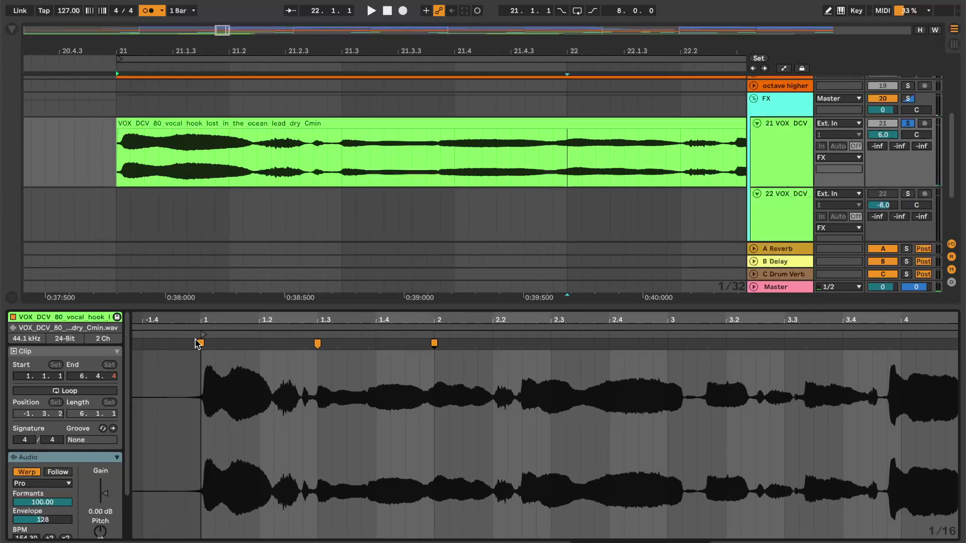
left_click_drag(443, 326, 283, 349)
Step: Play on from bar 22 and add a warp marker at the next onset, aligned to beat 2.3
key("space")
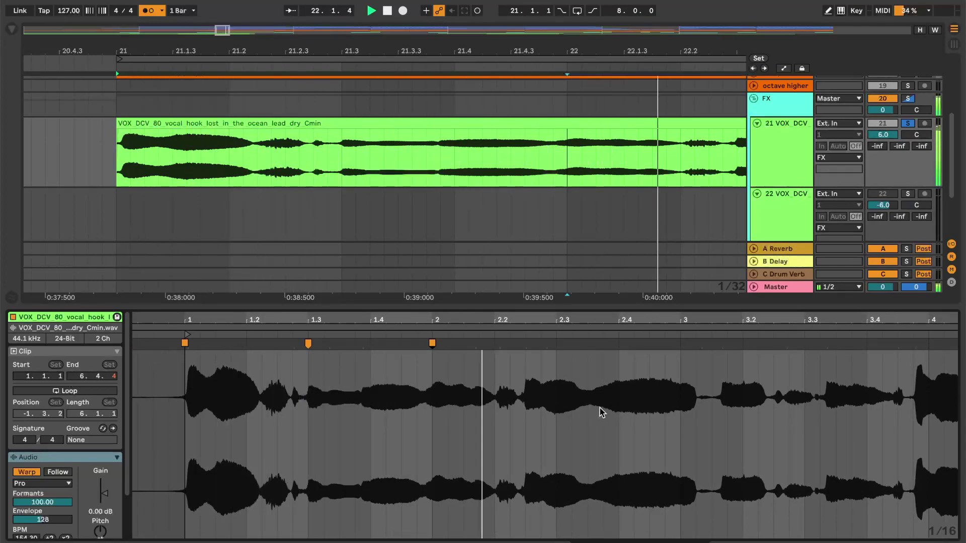
key("space")
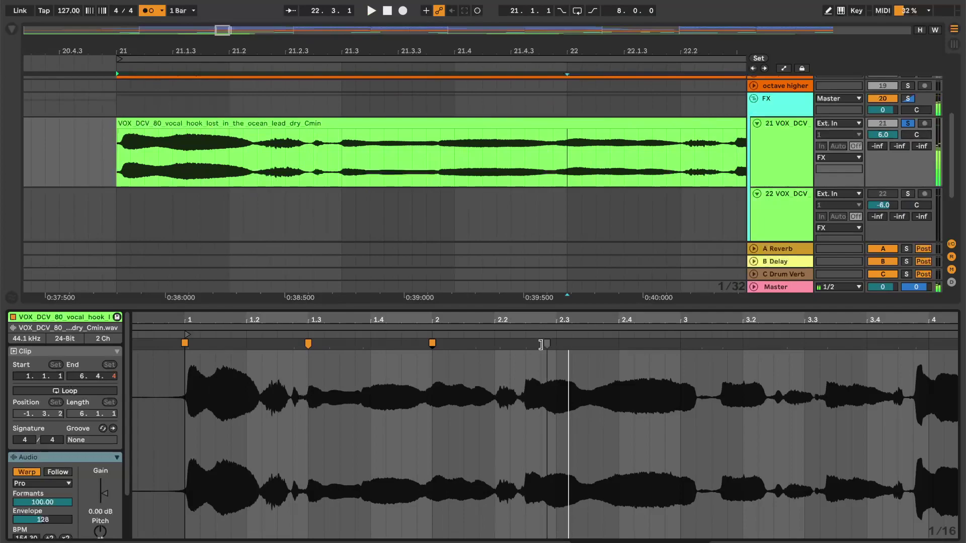
mouse_move(545, 319)
left_mouse_down()
mouse_move(523, 352)
mouse_move(568, 342)
mouse_move(362, 315)
left_mouse_up()
double_click(509, 344)
Step: Play the warped vocal through bar 22 to check its timing against the metronome
key("space")
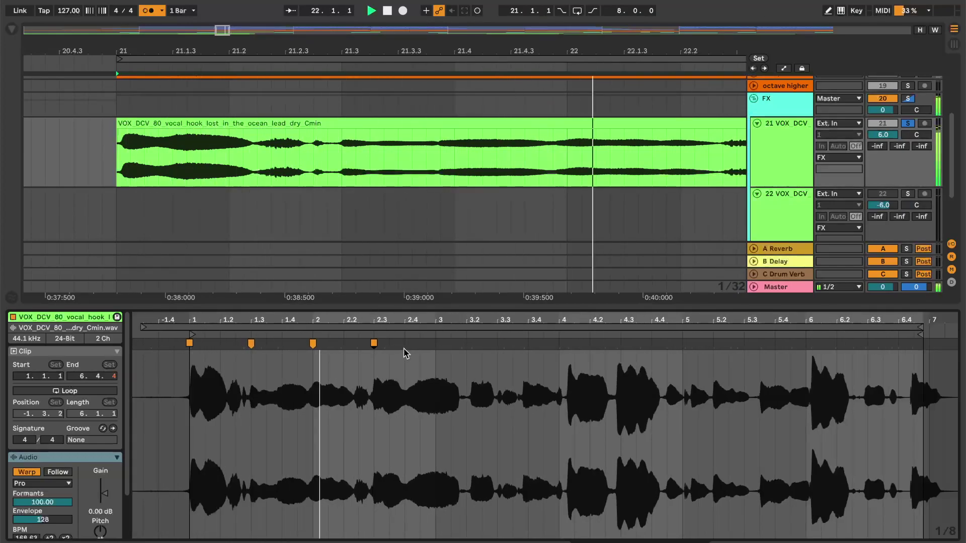
left_click_drag(427, 321, 411, 363)
key("space")
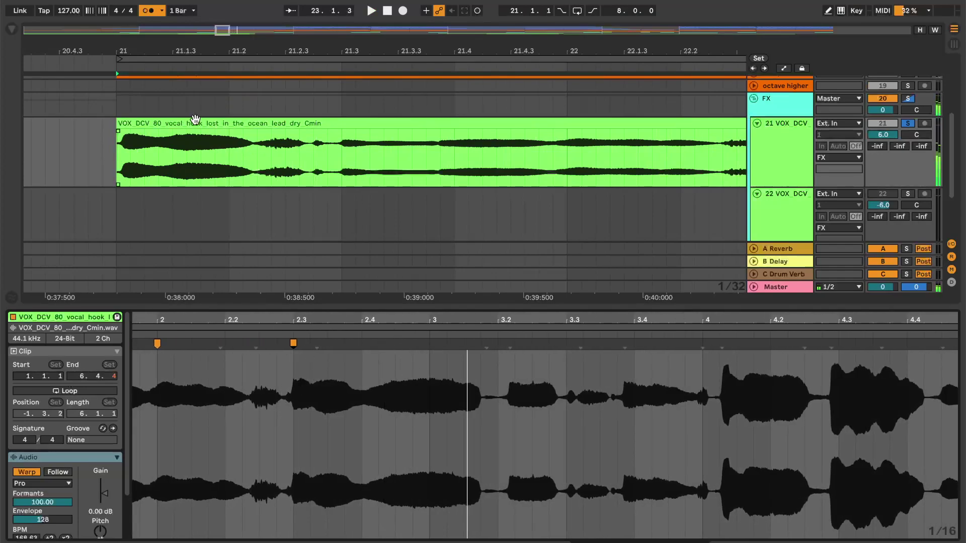
left_click_drag(238, 51, 346, 50)
left_click(324, 158)
key("space")
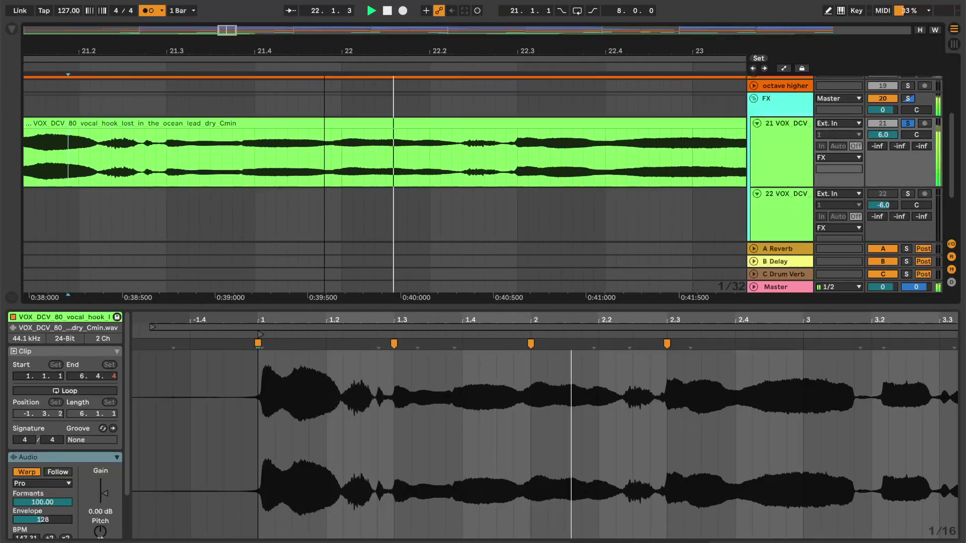
Step: Replay from beat 22.3 and add a warp marker inside the sustained vocal note, aligned to beat 3
left_click(432, 154)
left_click_drag(505, 53, 250, 53)
key("space")
key("space")
key("space")
left_click(643, 345)
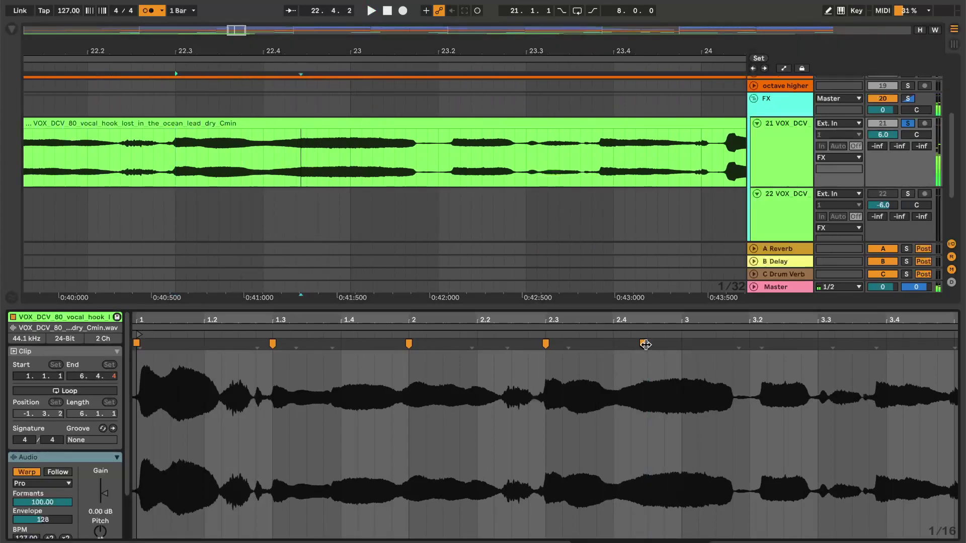
left_click_drag(643, 344, 661, 345)
key("space")
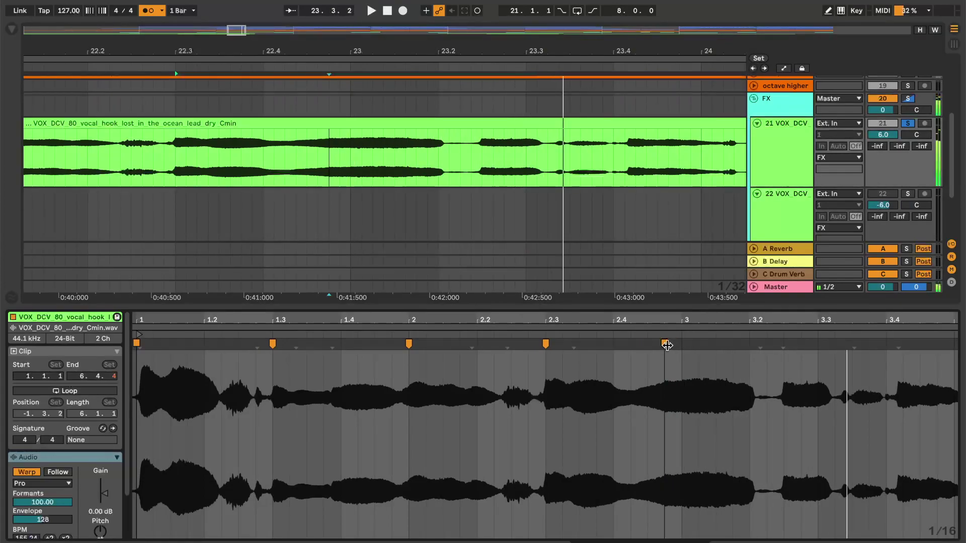
left_click_drag(666, 345, 682, 344)
Step: Play the section and add a warp marker at the onset after the sustained note, aligned to beat 3.3
key("space")
left_click_drag(729, 324, 399, 324)
key("space")
left_click(469, 344)
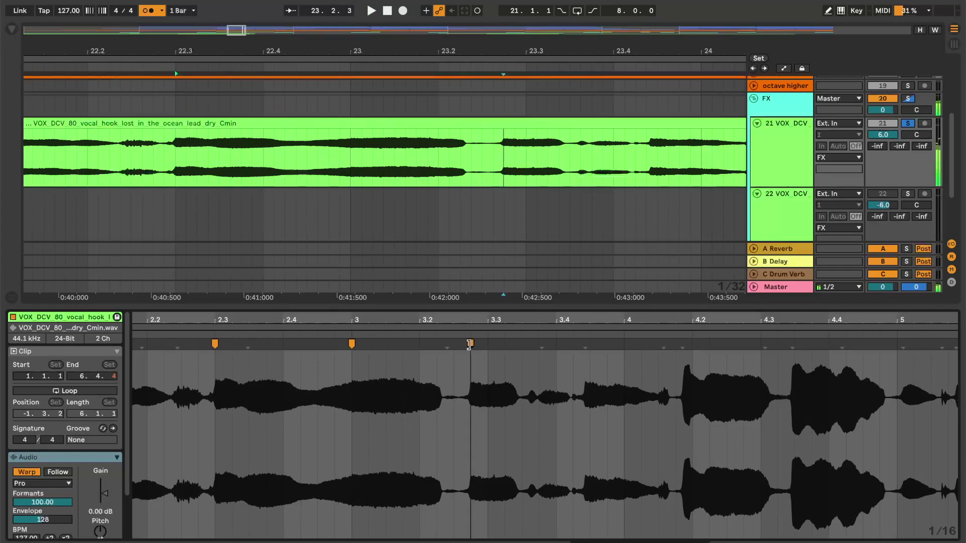
left_click_drag(470, 344, 488, 344)
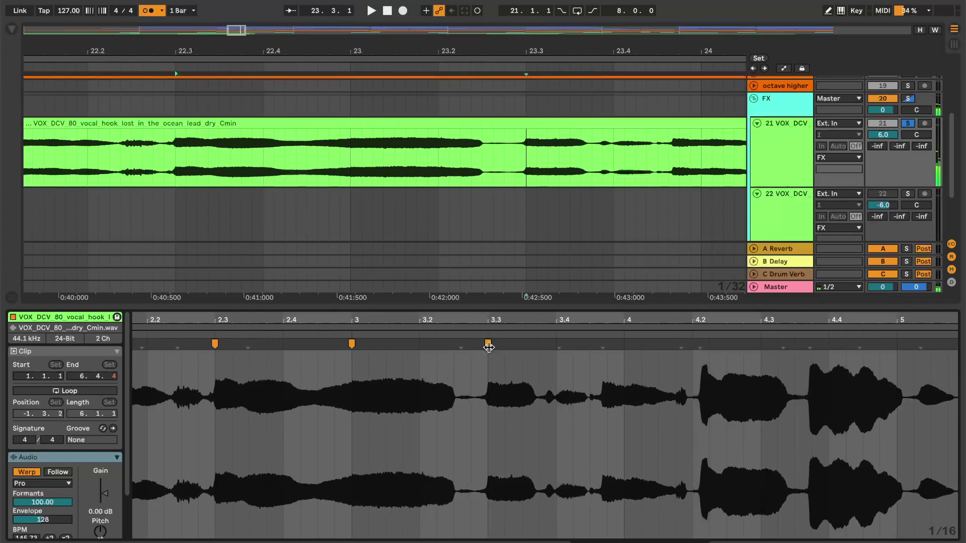
Step: Play the vocal from beat 23.3 and add a warp marker at the next onset, aligned to beat 4
left_click_drag(383, 317, 567, 319)
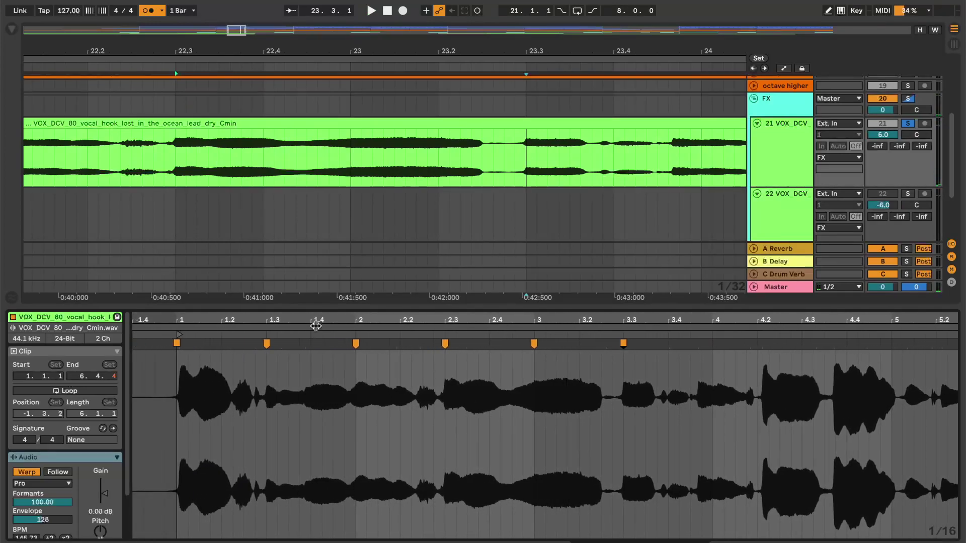
left_click_drag(276, 316, 237, 338)
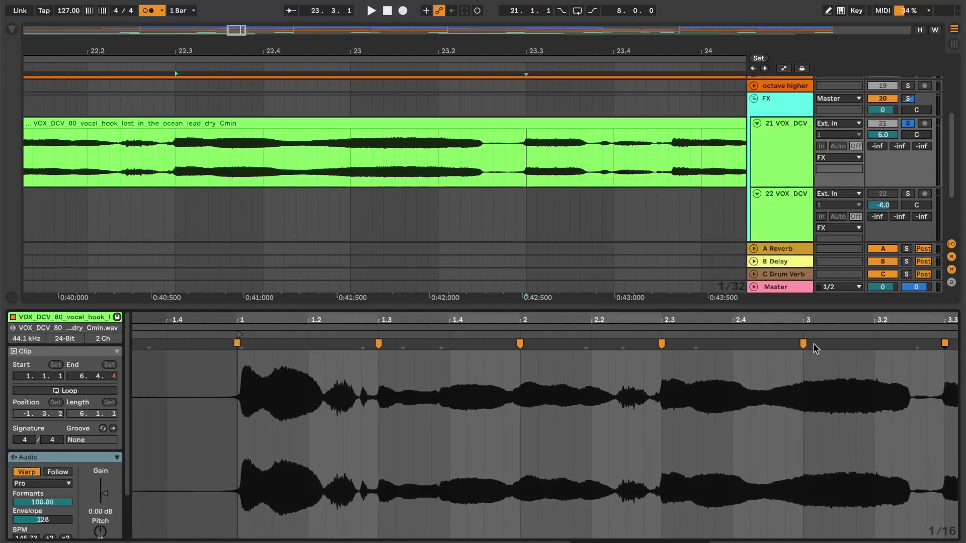
left_click_drag(815, 321, 325, 302)
key("space")
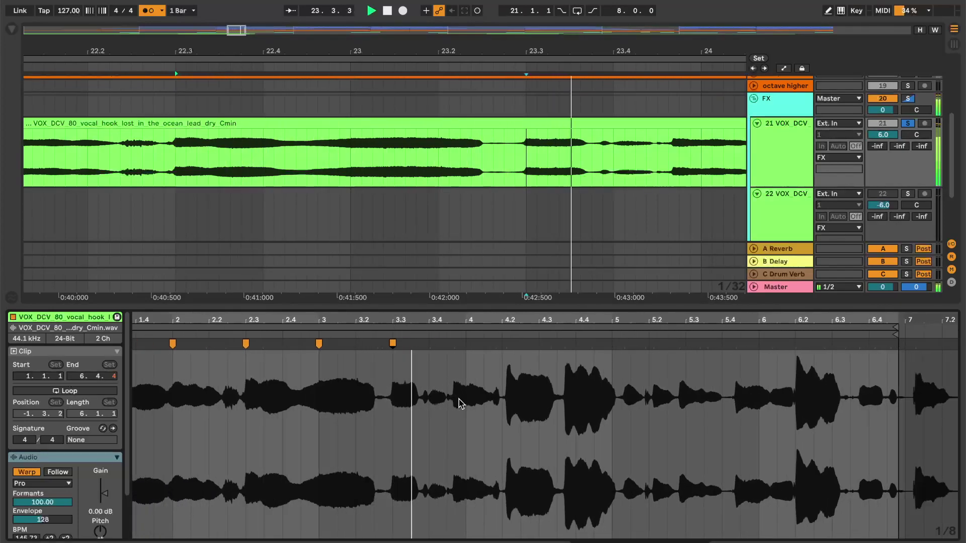
key("space")
mouse_move(455, 318)
left_mouse_down()
mouse_move(456, 336)
mouse_move(476, 344)
mouse_move(498, 312)
mouse_move(550, 308)
left_mouse_up()
double_click(451, 345)
Step: Play the vocal from bar 24 and review the clip's warp mode options, keeping Complex Pro selected
key("space")
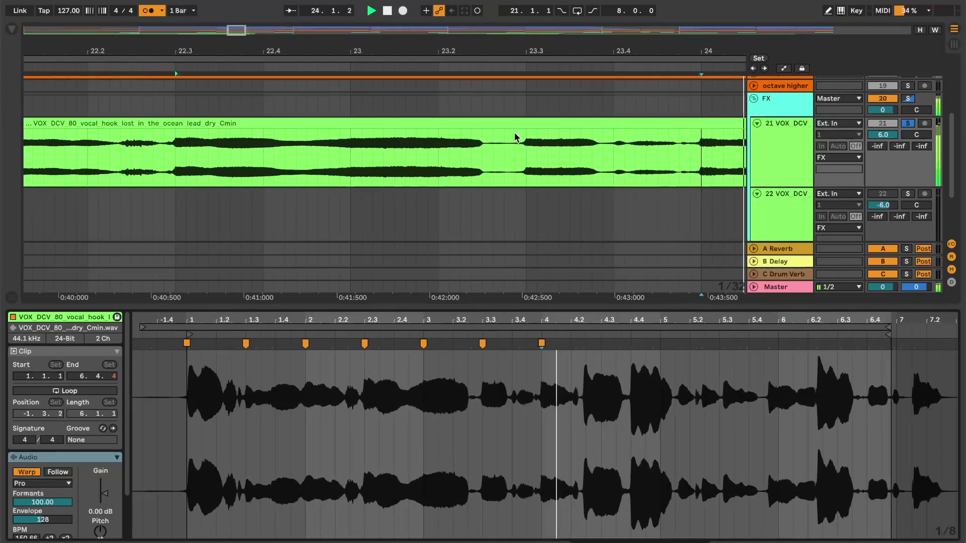
key("space")
left_click_drag(460, 45, 459, 16)
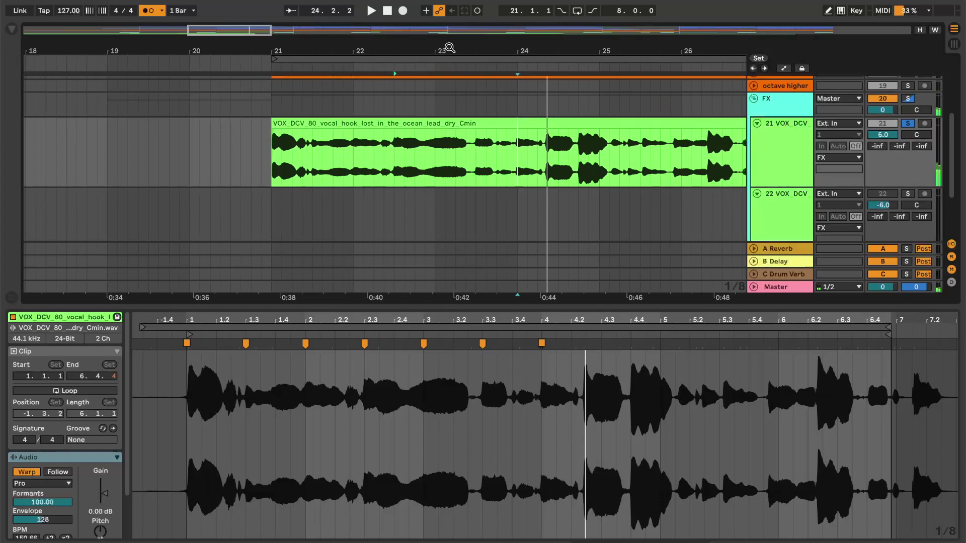
left_click_drag(452, 52, 292, 51)
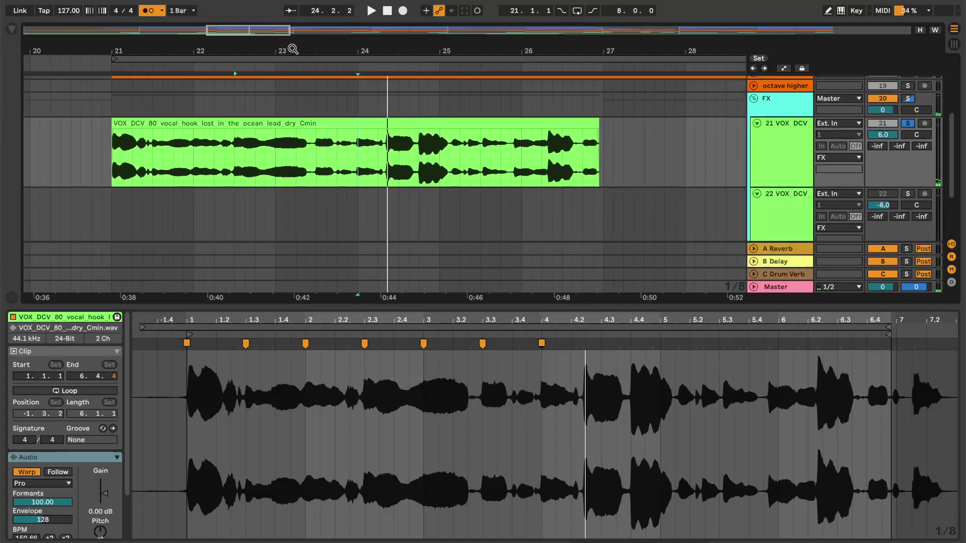
left_click(25, 484)
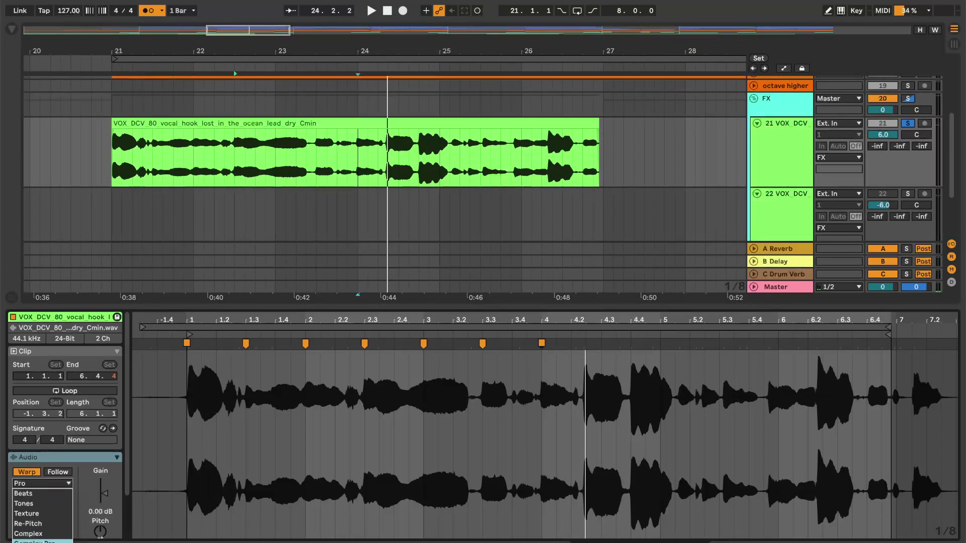
left_click(118, 484)
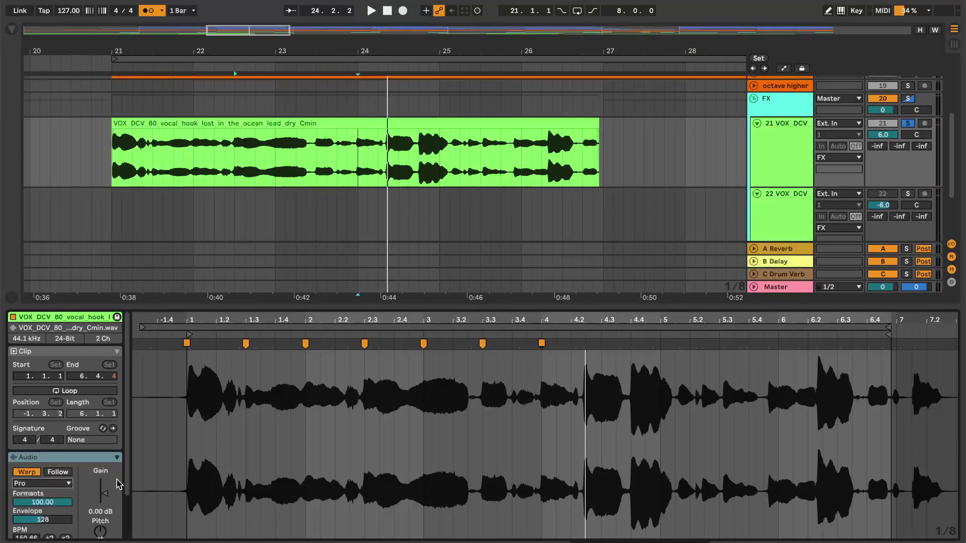